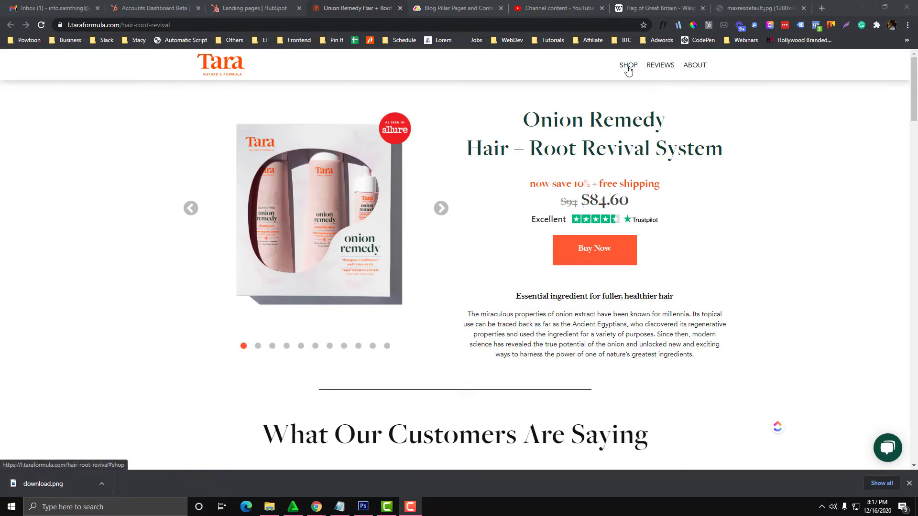
- Test the Shop, Reviews and About links in the landing page's desktop header menu
{"action": "left_click", "coordinate": [628, 70]}
{"action": "scroll", "coordinate": [641, 196], "scroll_direction": "up", "scroll_amount": 2}
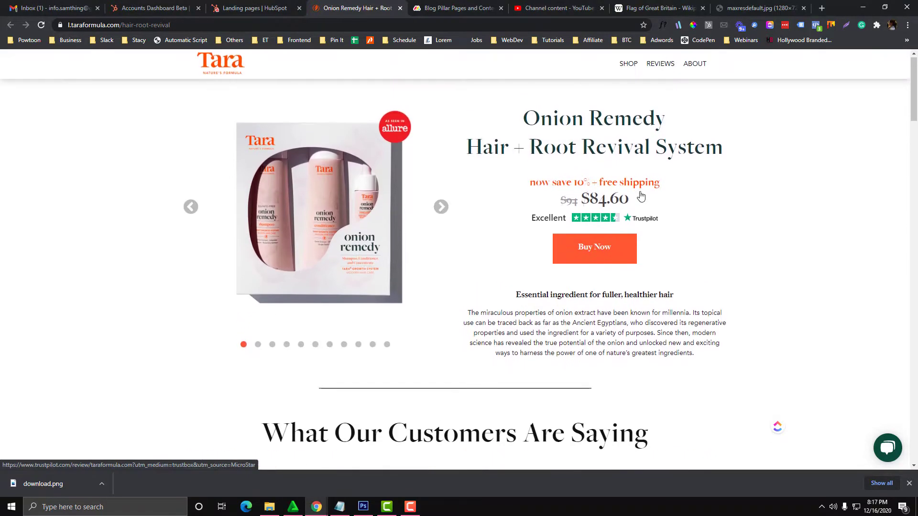
{"action": "left_click", "coordinate": [661, 68]}
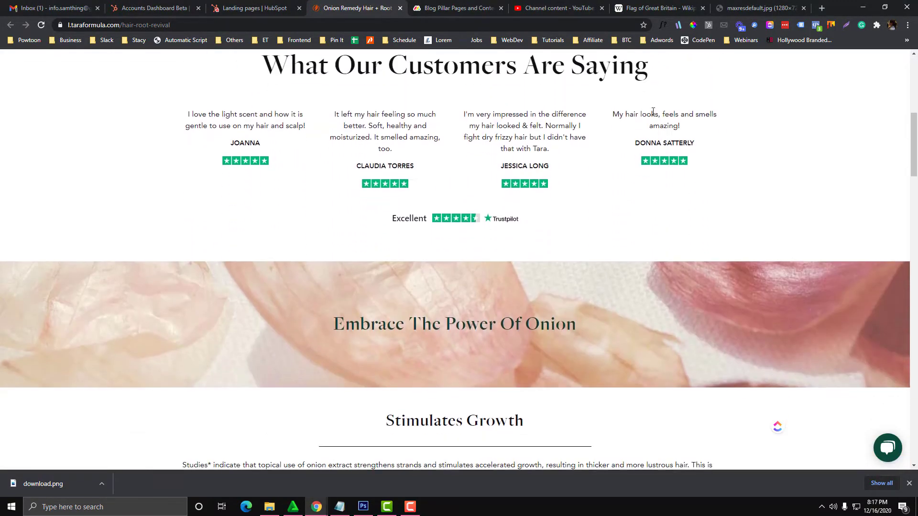
{"action": "scroll", "coordinate": [653, 111], "scroll_direction": "up", "scroll_amount": 6}
{"action": "left_click", "coordinate": [692, 68]}
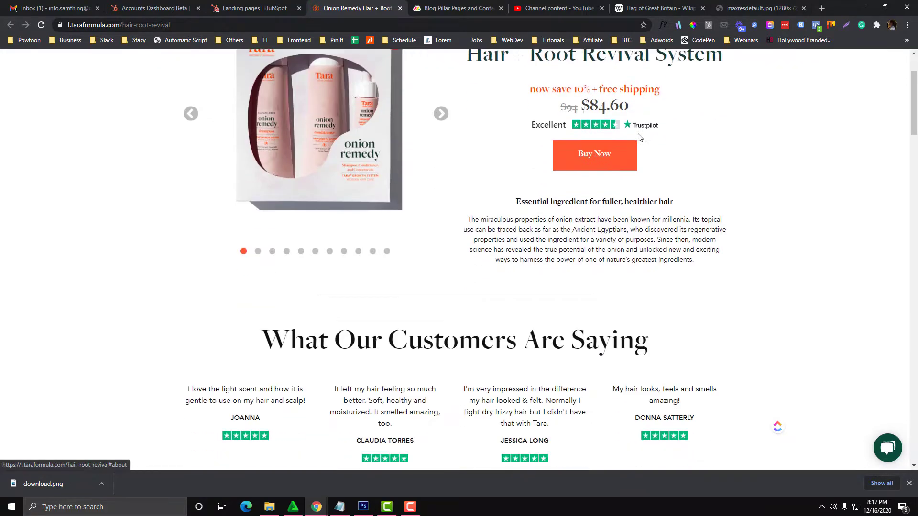
{"action": "scroll", "coordinate": [635, 135], "scroll_direction": "up", "scroll_amount": 20}
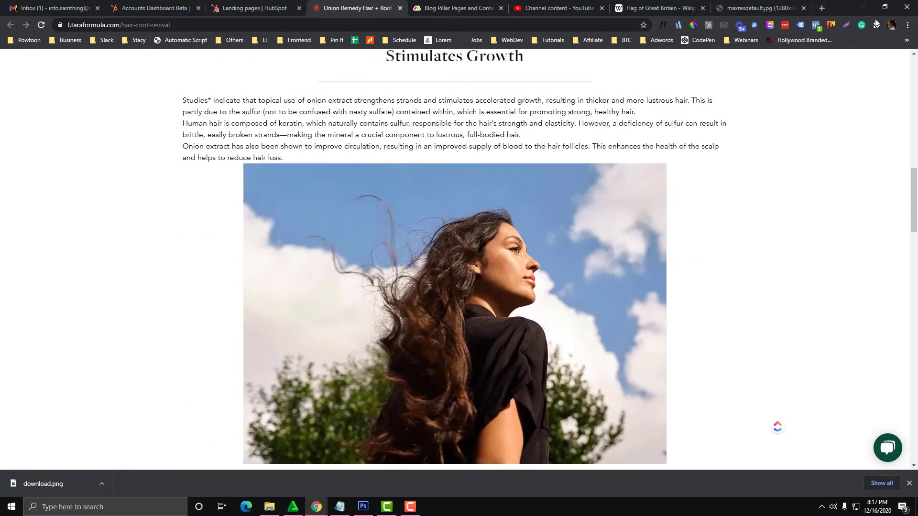
- Shrink the browser to a narrow mobile-width window, clear away the youtube-video folder window and return to the top of the page
{"action": "left_click", "coordinate": [885, 7]}
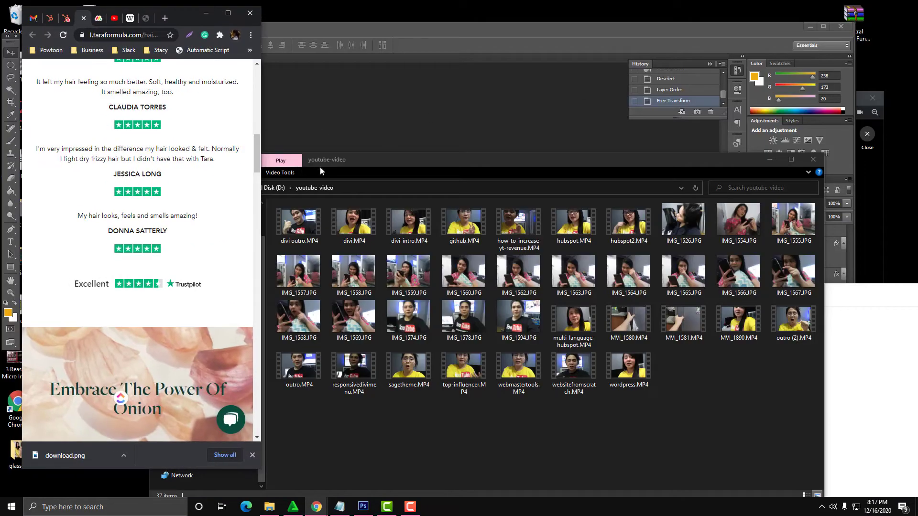
{"action": "left_click", "coordinate": [766, 159]}
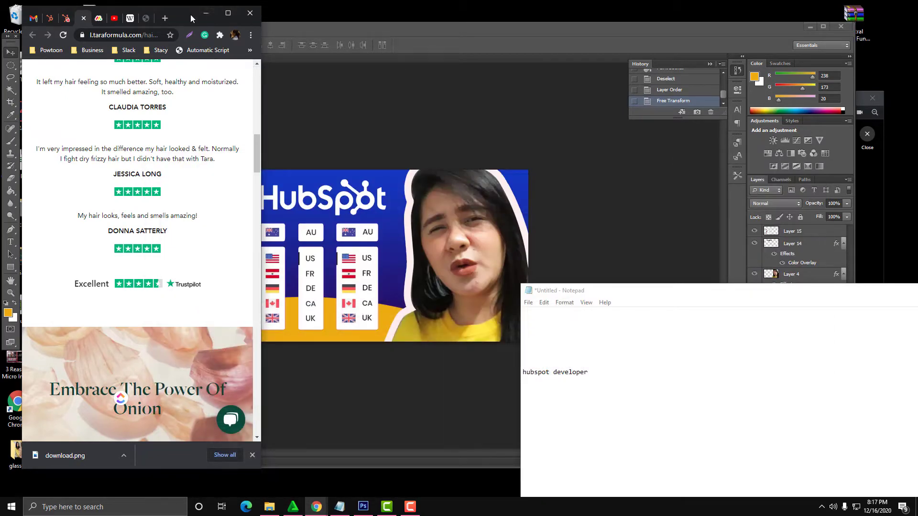
{"action": "left_click_drag", "start_coordinate": [190, 14], "coordinate": [209, 14]}
{"action": "left_click_drag", "start_coordinate": [275, 143], "coordinate": [274, 66]}
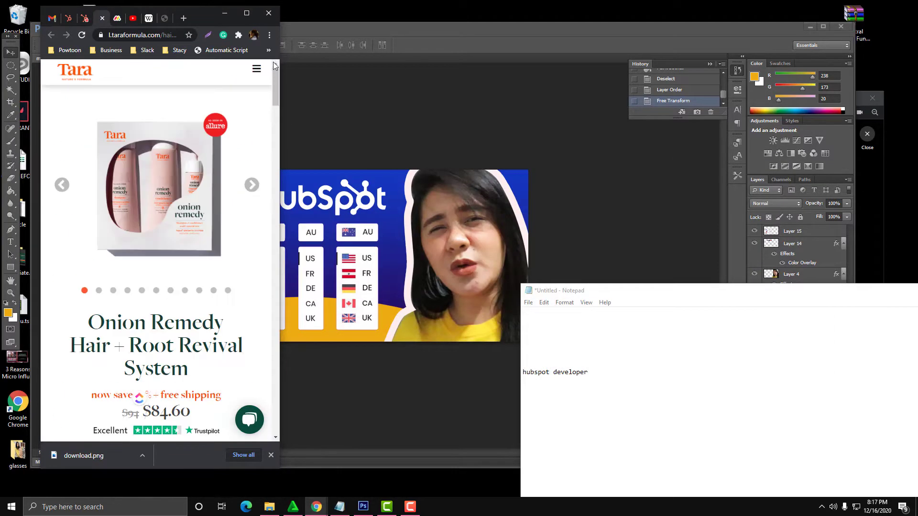
- Test the Shop, Reviews and About links in the landing page's mobile slide-out menu
{"action": "left_click", "coordinate": [257, 71]}
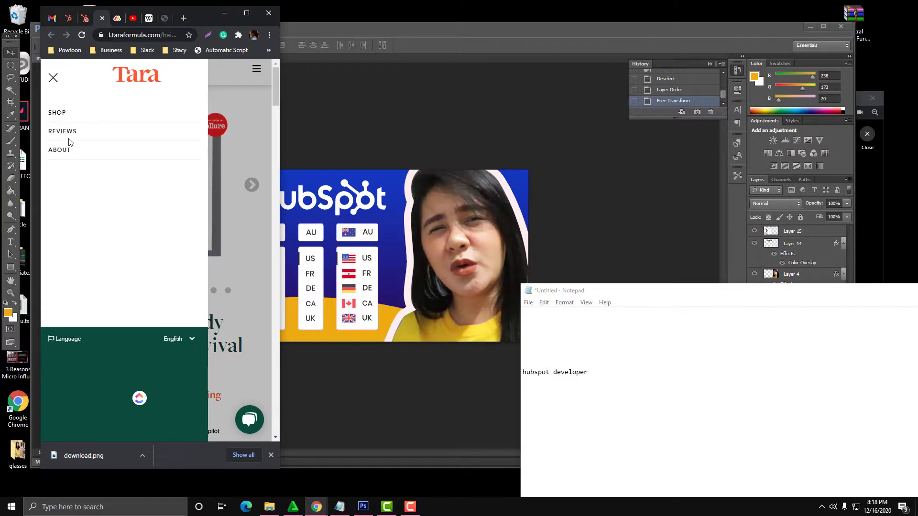
{"action": "left_click", "coordinate": [62, 116]}
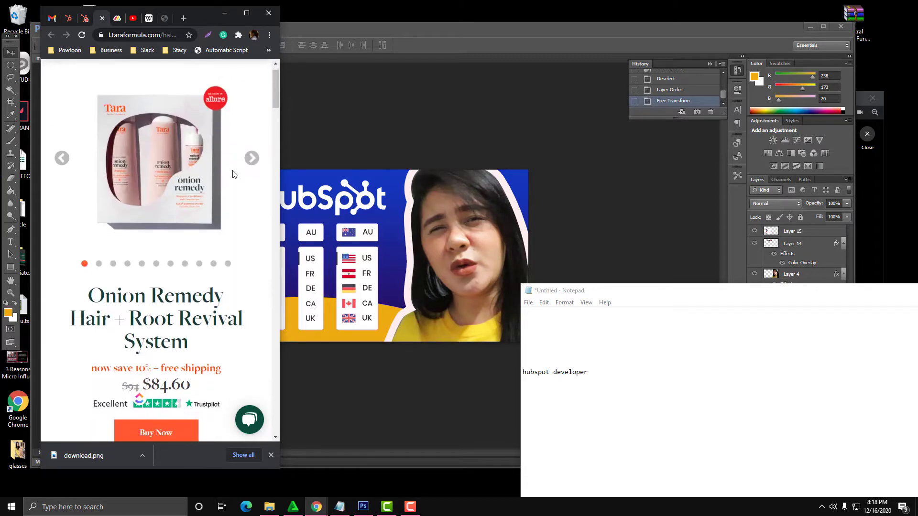
{"action": "left_click", "coordinate": [257, 70]}
{"action": "left_click", "coordinate": [61, 132]}
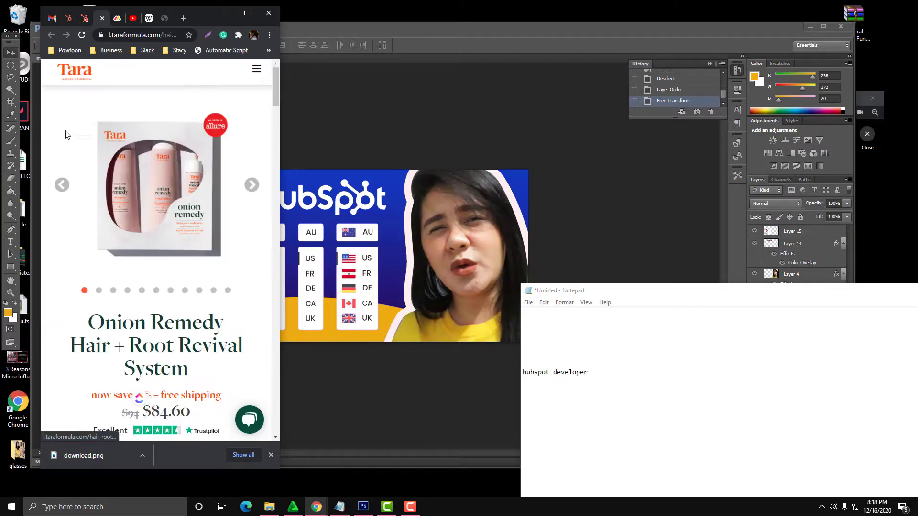
{"action": "scroll", "coordinate": [172, 149], "scroll_direction": "up", "scroll_amount": 12}
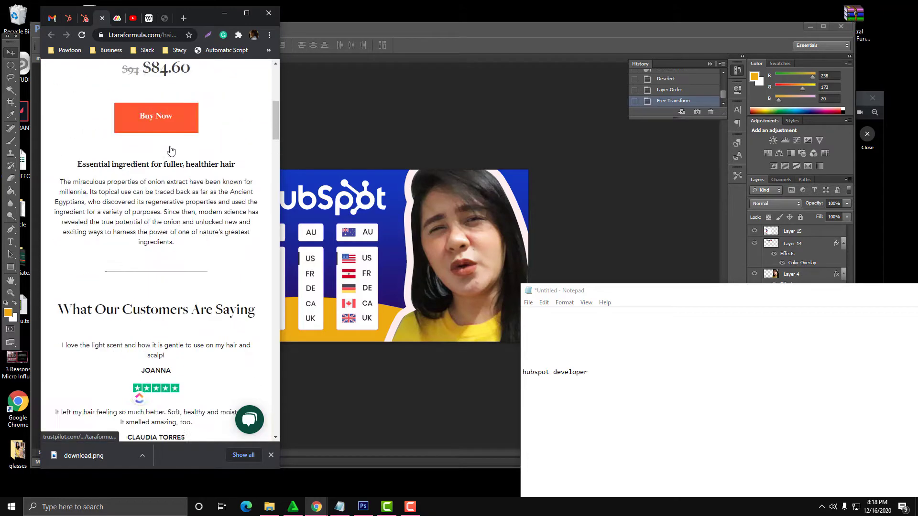
{"action": "left_click", "coordinate": [258, 71]}
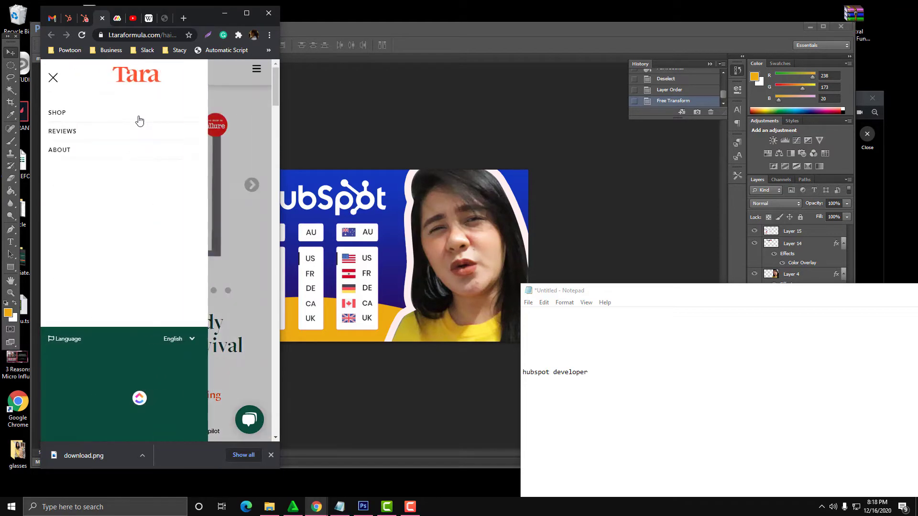
{"action": "left_click", "coordinate": [61, 150]}
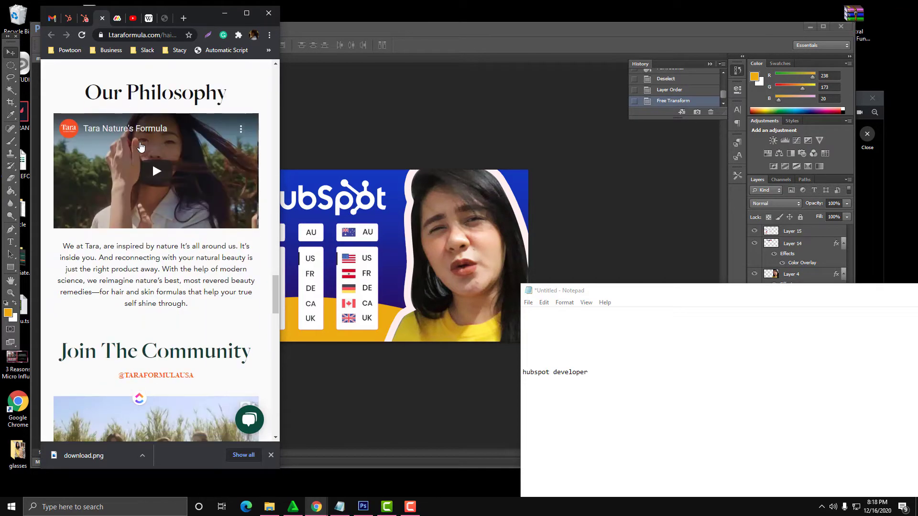
{"action": "scroll", "coordinate": [141, 147], "scroll_direction": "down", "scroll_amount": 4}
{"action": "scroll", "coordinate": [141, 148], "scroll_direction": "up", "scroll_amount": 20}
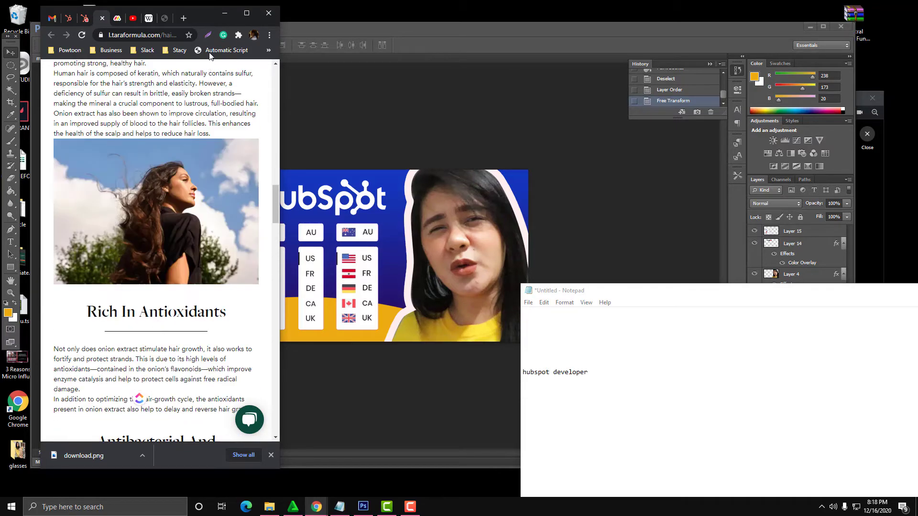
- Maximize the browser window and return to the top of the landing page
{"action": "left_click", "coordinate": [249, 12]}
{"action": "scroll", "coordinate": [365, 163], "scroll_direction": "up", "scroll_amount": 10}
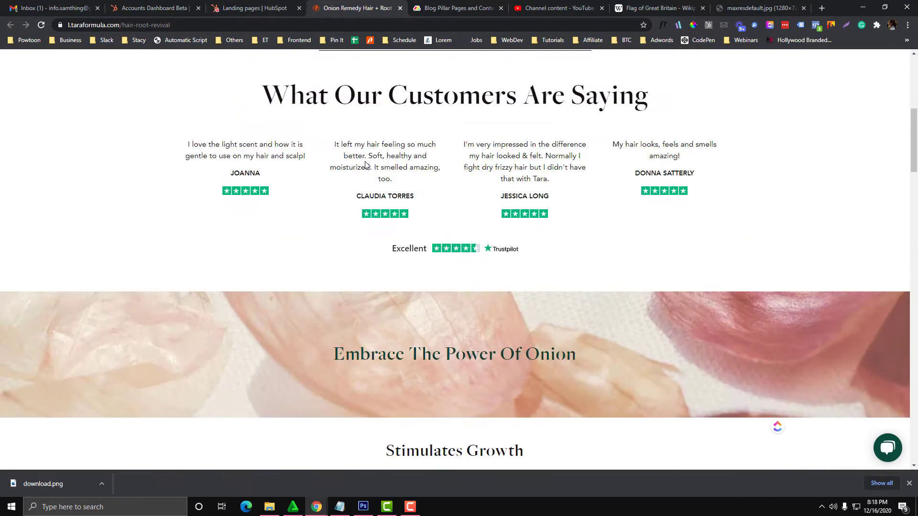
{"action": "scroll", "coordinate": [365, 164], "scroll_direction": "up", "scroll_amount": 7}
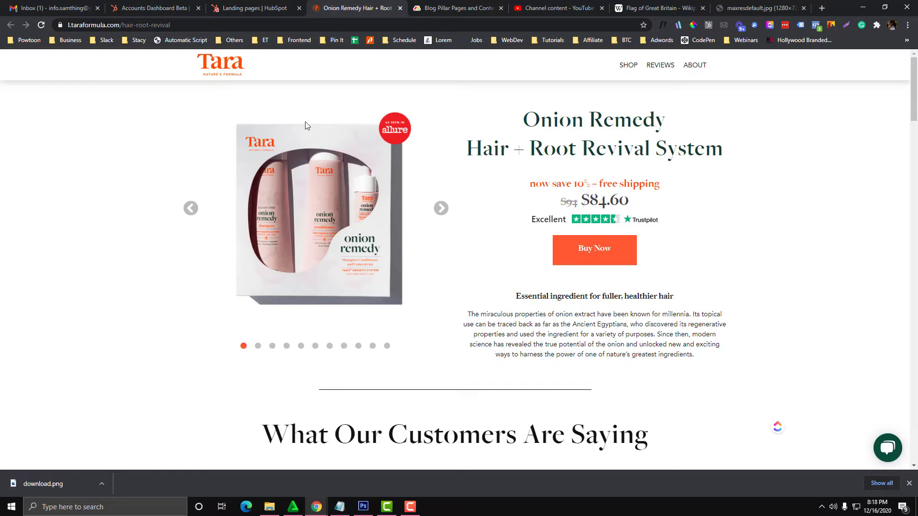
- Reload the Landing pages list in HubSpot
{"action": "left_click", "coordinate": [258, 8]}
{"action": "left_click", "coordinate": [40, 25]}
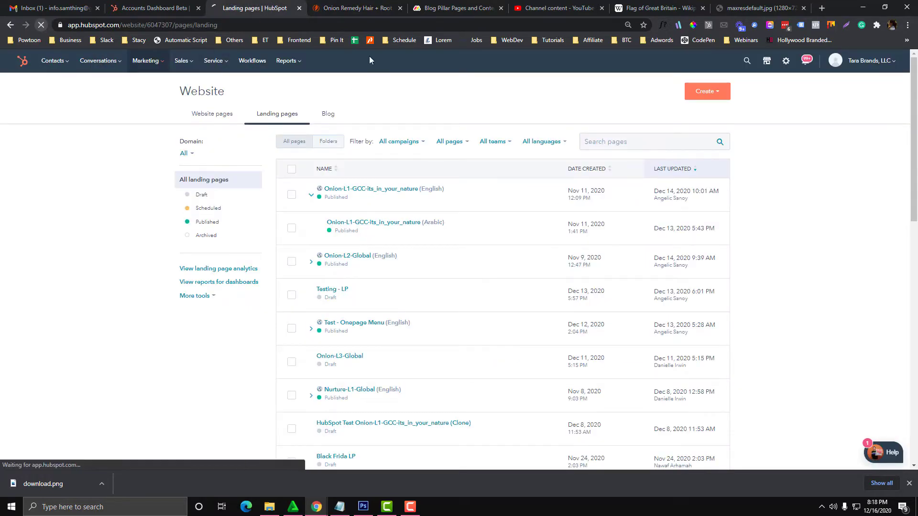
{"action": "left_click", "coordinate": [356, 8]}
{"action": "left_click", "coordinate": [272, 6]}
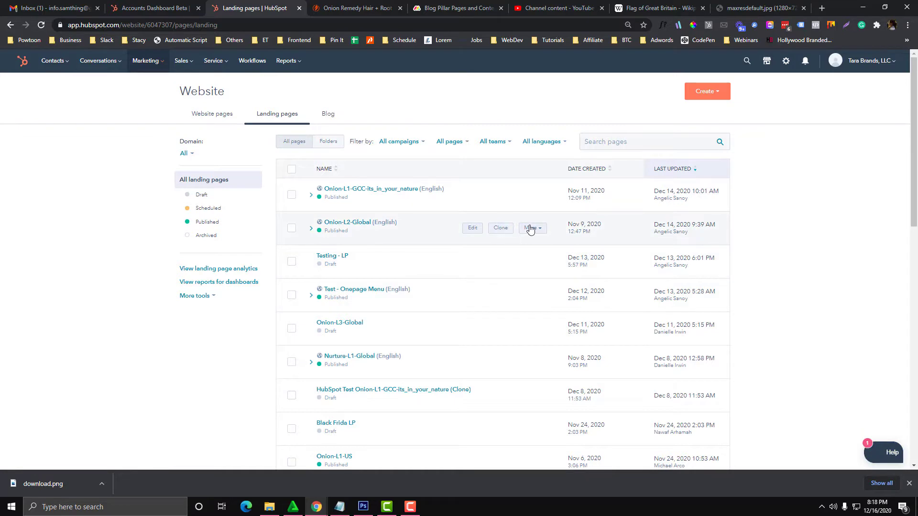
- View the live Onion-L2-Global page from the list and open its template for editing through HubSpot Tools
{"action": "left_click", "coordinate": [531, 228]}
{"action": "left_click", "coordinate": [533, 247]}
{"action": "left_click", "coordinate": [436, 9]}
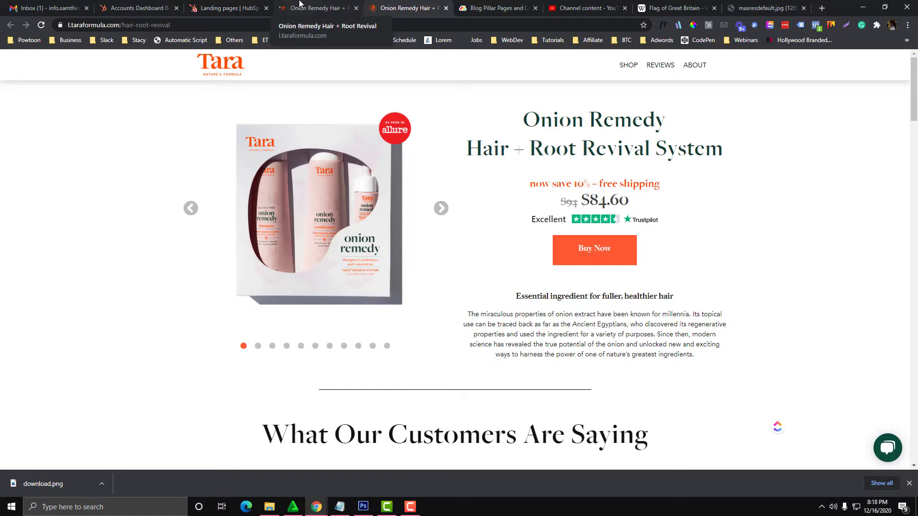
{"action": "left_click", "coordinate": [300, 5]}
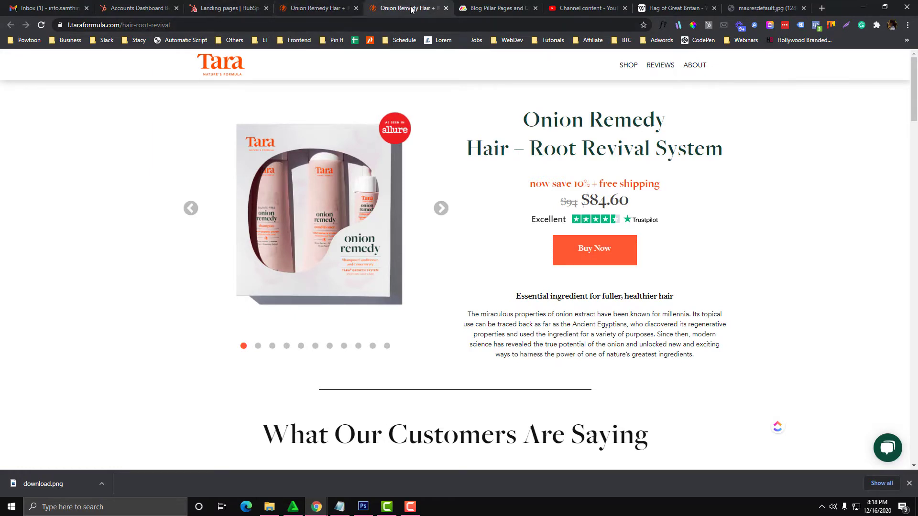
{"action": "left_click", "coordinate": [894, 64]}
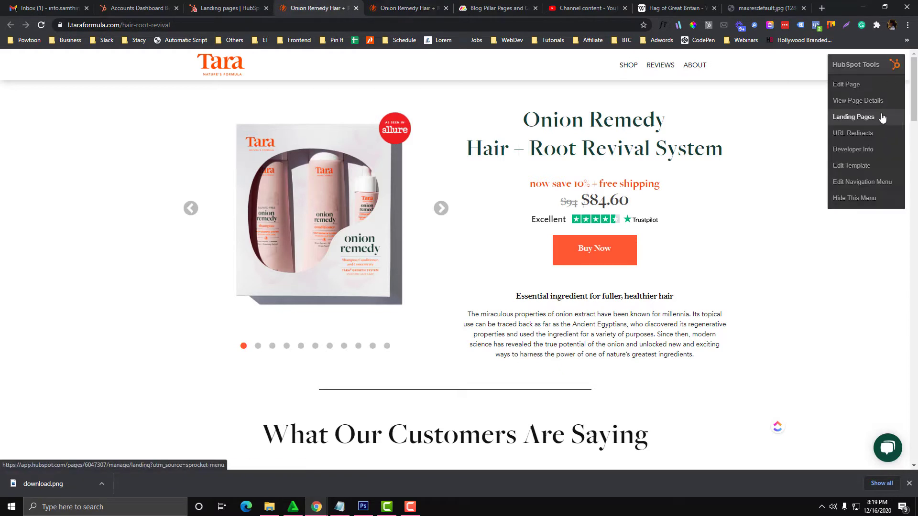
{"action": "left_click", "coordinate": [867, 166]}
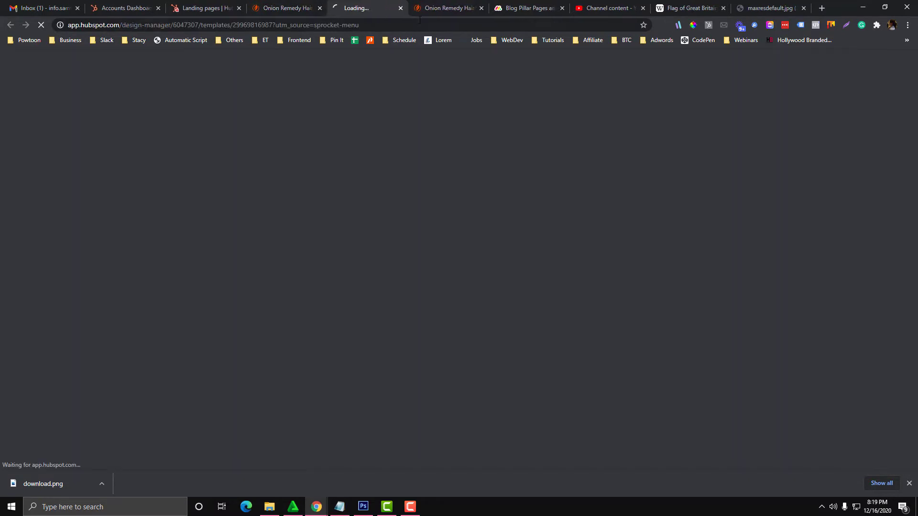
- Check the live page's slide-out menu at mobile width, close it and maximize the browser again
{"action": "left_click", "coordinate": [369, 7]}
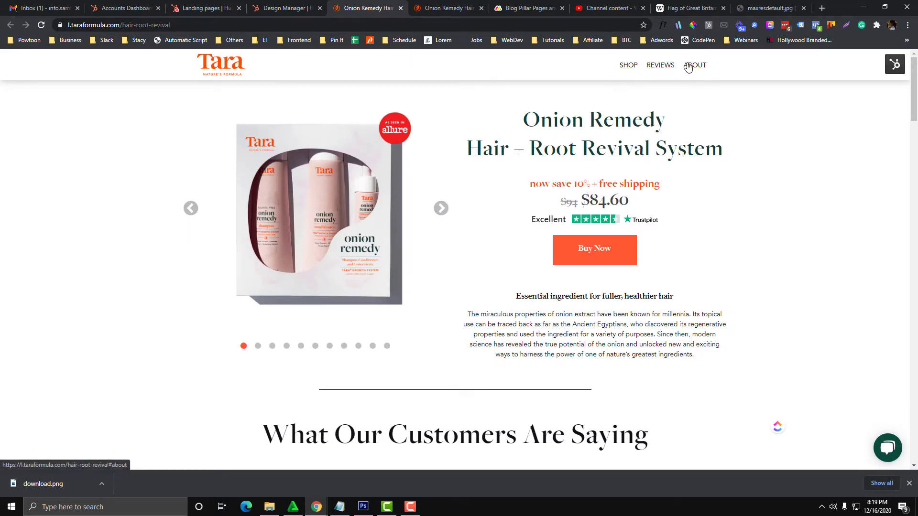
{"action": "left_click", "coordinate": [885, 7]}
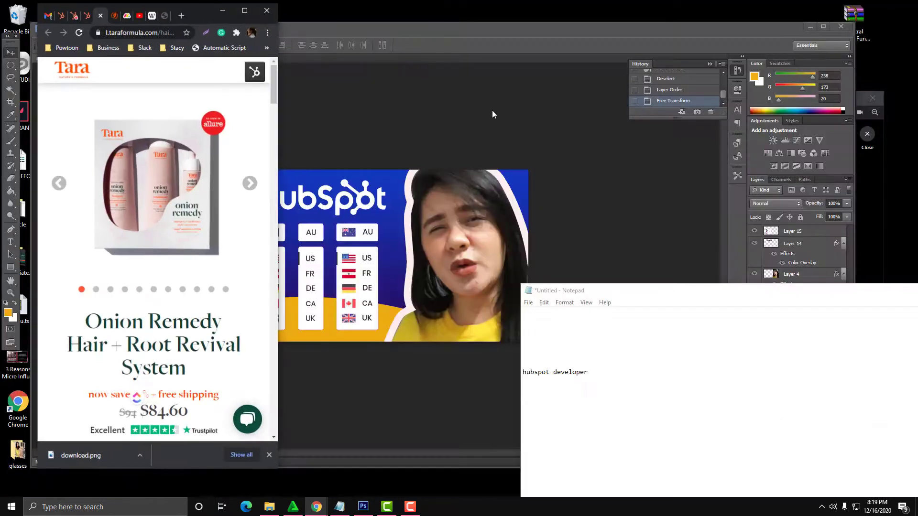
{"action": "left_click", "coordinate": [257, 74]}
{"action": "left_click", "coordinate": [234, 207]}
{"action": "left_click", "coordinate": [258, 70]}
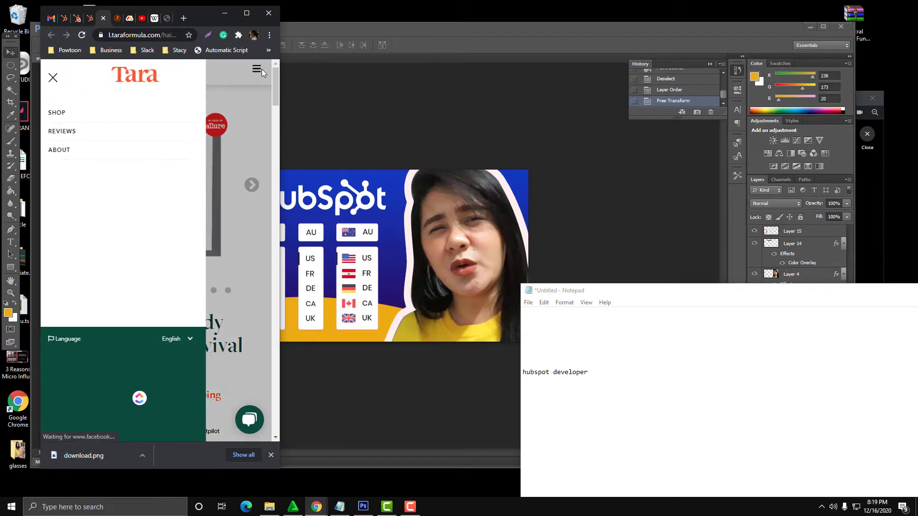
{"action": "left_click", "coordinate": [58, 80]}
{"action": "left_click", "coordinate": [246, 13]}
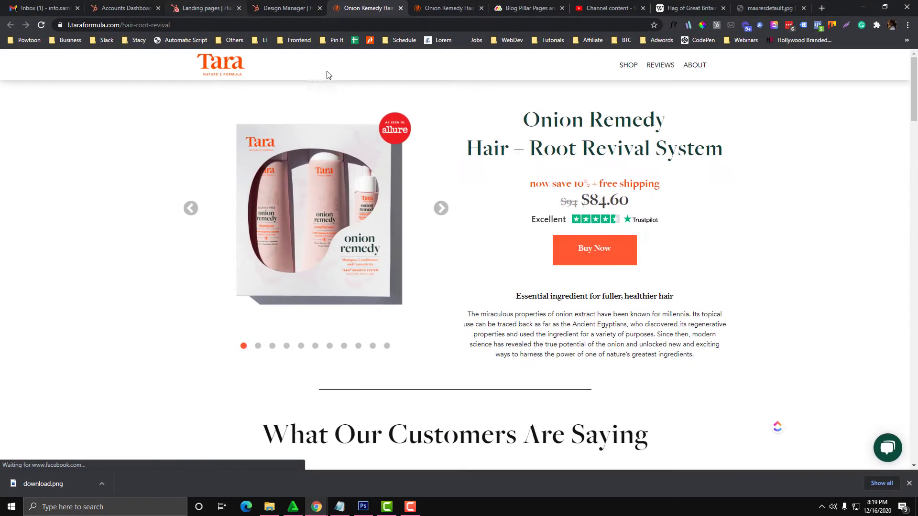
- Compare the hubl module local header template in the Design Manager with the live landing page
{"action": "left_click", "coordinate": [313, 6]}
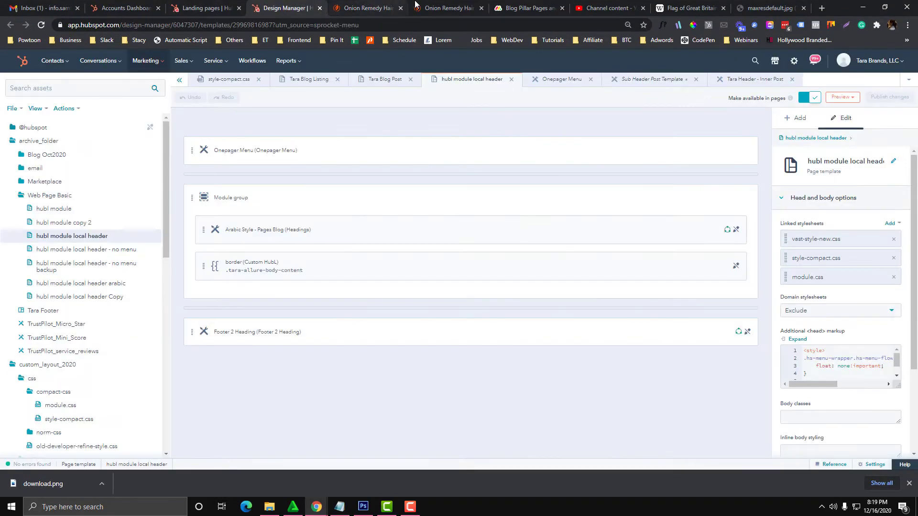
{"action": "left_click", "coordinate": [447, 7]}
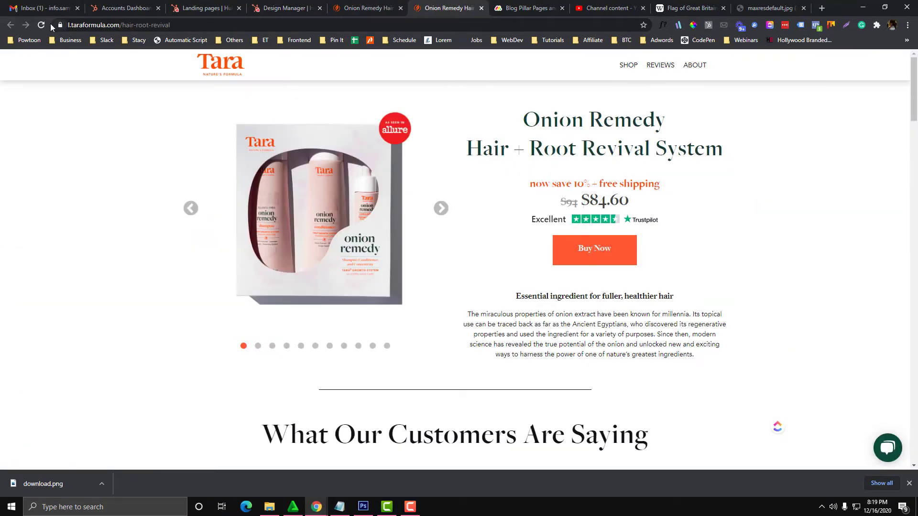
{"action": "left_click", "coordinate": [266, 6]}
- Open the Onion-L2-Global landing page in the page editor and show its list of content modules
{"action": "left_click", "coordinate": [219, 5]}
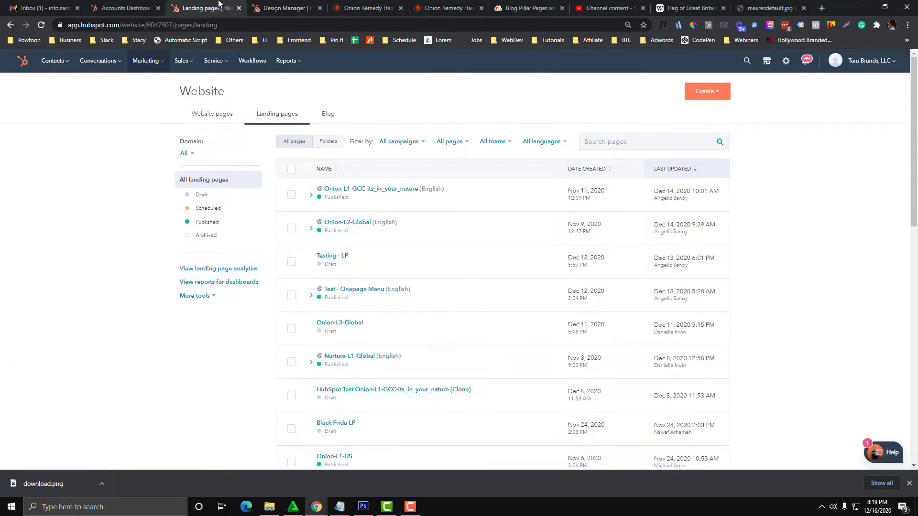
{"action": "left_click", "coordinate": [467, 232]}
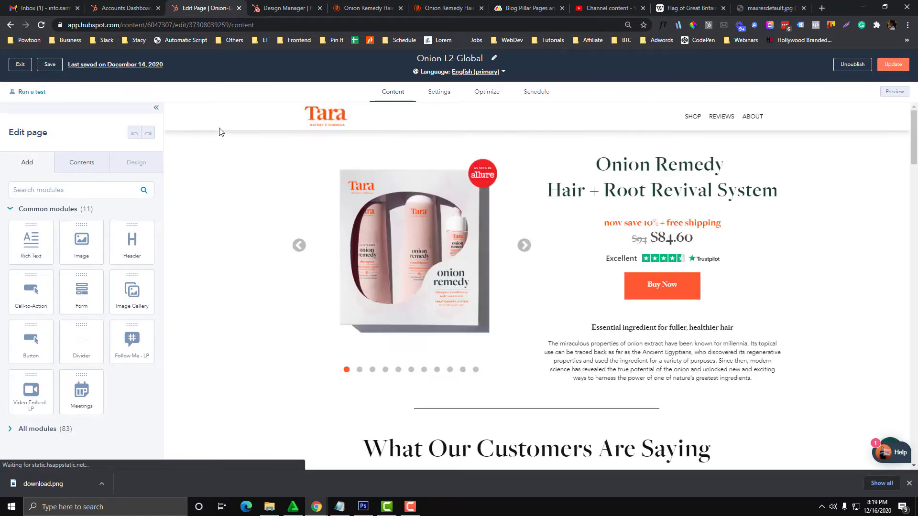
{"action": "left_click", "coordinate": [81, 168]}
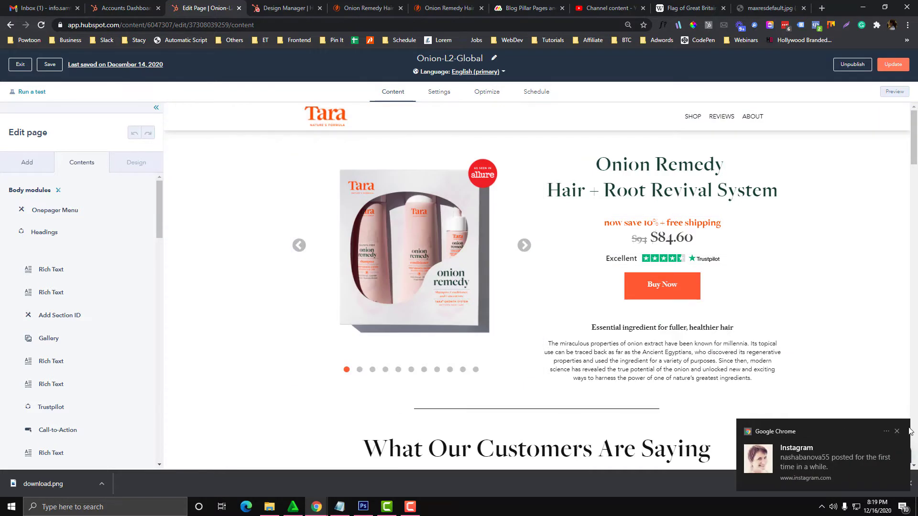
{"action": "left_click", "coordinate": [897, 431]}
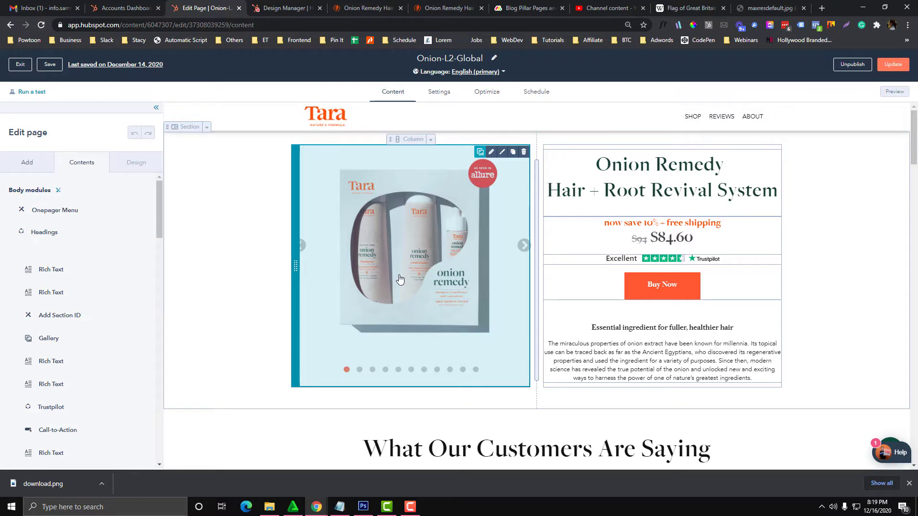
- Look over the page's sections from the product gallery to the customer reviews and back up to the header menu
{"action": "scroll", "coordinate": [289, 293], "scroll_direction": "down", "scroll_amount": 5}
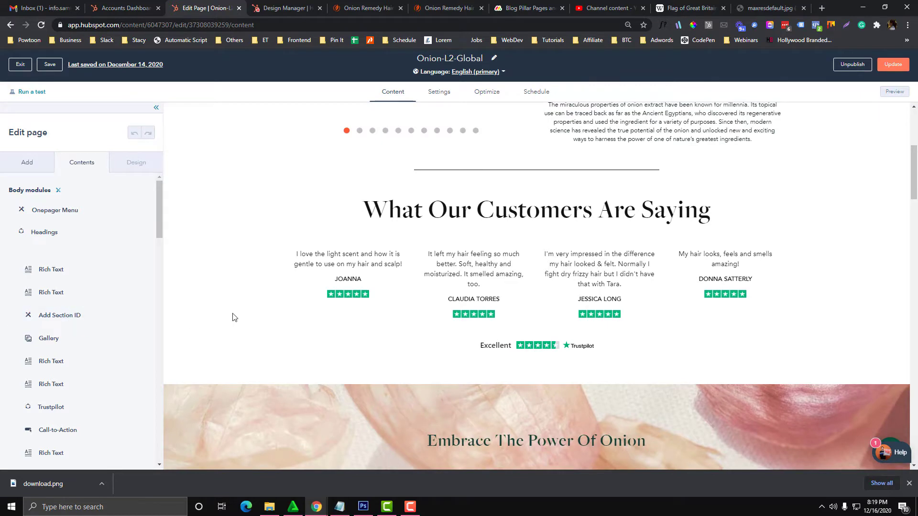
{"action": "scroll", "coordinate": [287, 258], "scroll_direction": "up", "scroll_amount": 2}
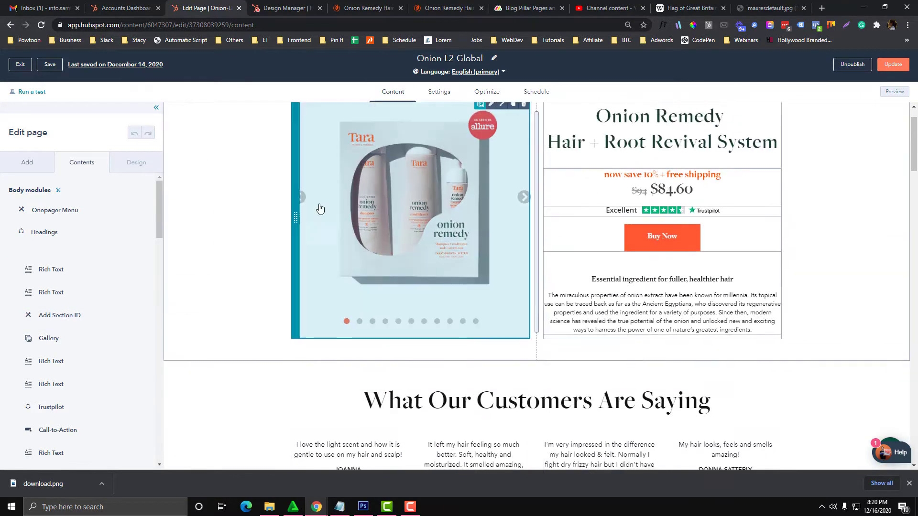
{"action": "scroll", "coordinate": [320, 208], "scroll_direction": "up", "scroll_amount": 1}
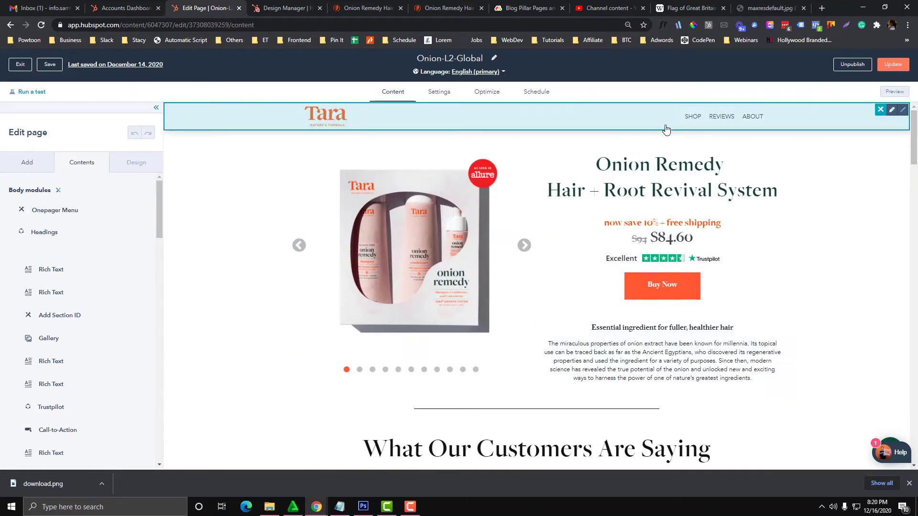
- Check the Section ID of the Add Section ID module above the Gallery and return to the module list
{"action": "left_click", "coordinate": [58, 320]}
{"action": "left_click", "coordinate": [57, 204]}
{"action": "type", "text": "shop"}
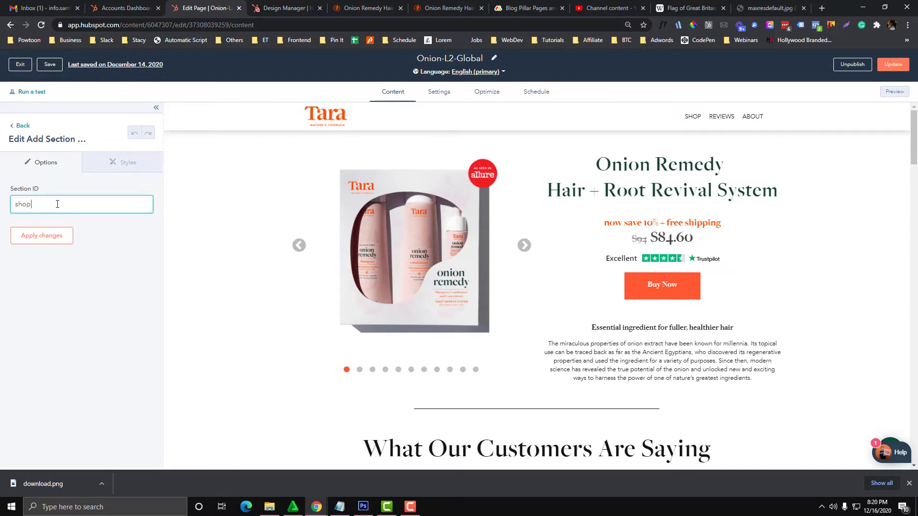
{"action": "left_click_drag", "start_coordinate": [57, 204], "coordinate": [2, 209]}
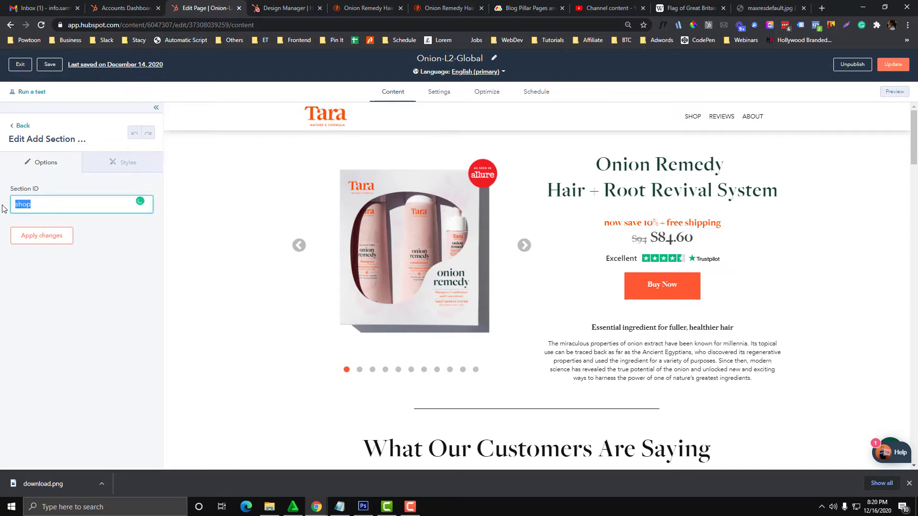
{"action": "left_click", "coordinate": [22, 127]}
- Check the Section ID of the Add Section ID module below the first Divider and return to the module list
{"action": "scroll", "coordinate": [93, 349], "scroll_direction": "down", "scroll_amount": 4}
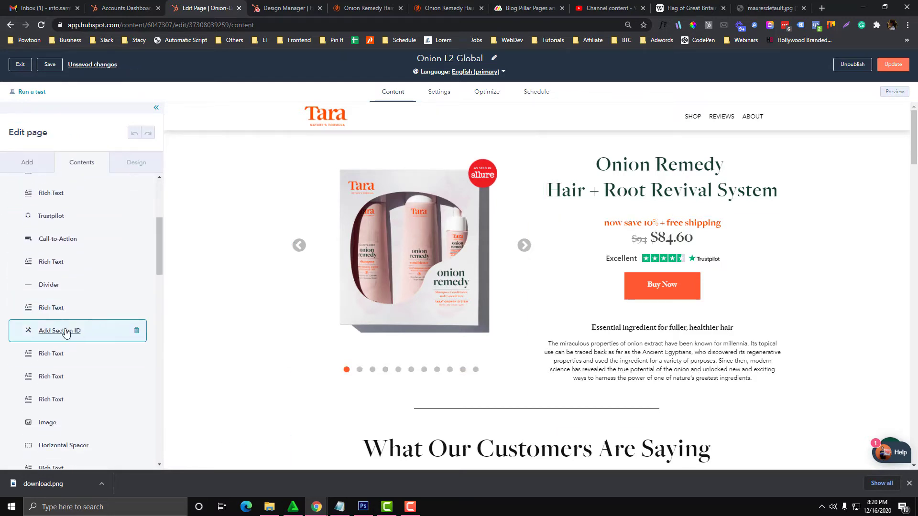
{"action": "left_click", "coordinate": [66, 333]}
{"action": "left_click_drag", "start_coordinate": [64, 202], "coordinate": [1, 204]}
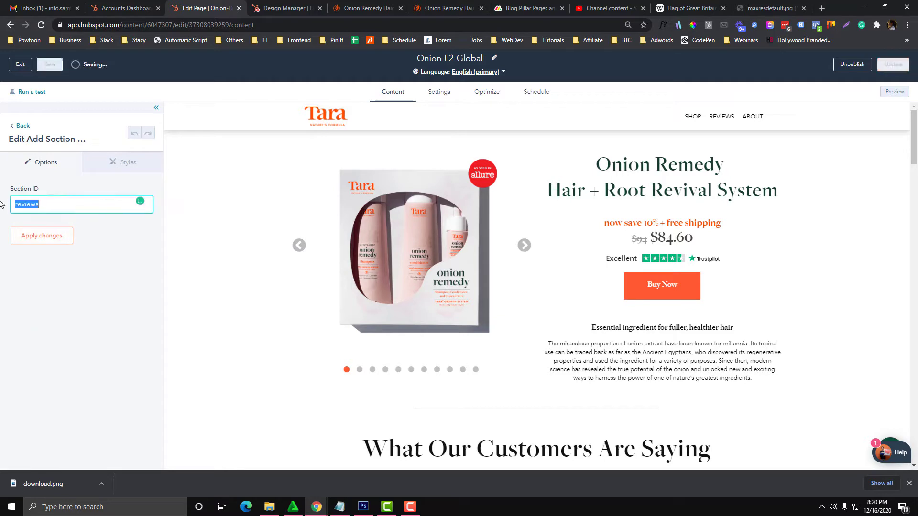
{"action": "left_click", "coordinate": [32, 127]}
{"action": "scroll", "coordinate": [90, 329], "scroll_direction": "down", "scroll_amount": 3}
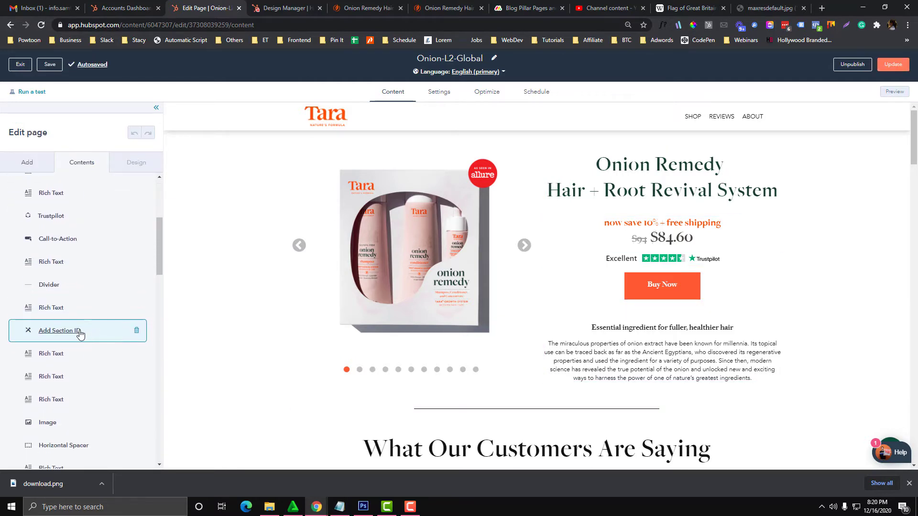
{"action": "left_click", "coordinate": [80, 334]}
{"action": "left_click", "coordinate": [70, 209]}
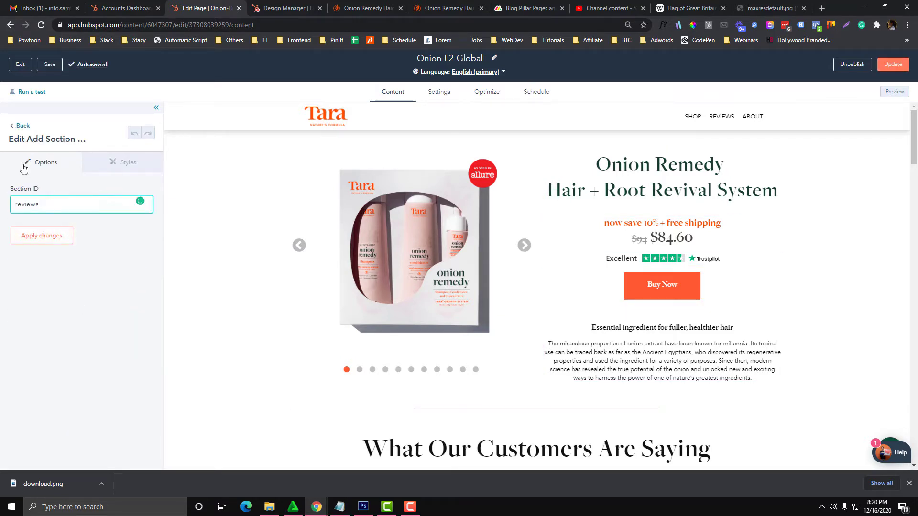
{"action": "left_click", "coordinate": [22, 125]}
- Check the Section ID of the last Add Section ID module, above the Video Embed, and return to the page header
{"action": "scroll", "coordinate": [101, 340], "scroll_direction": "down", "scroll_amount": 4}
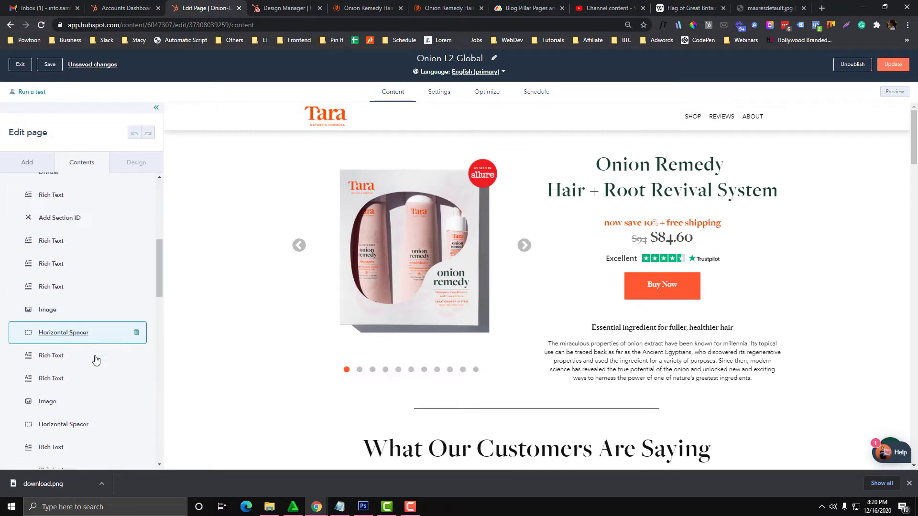
{"action": "scroll", "coordinate": [95, 364], "scroll_direction": "down", "scroll_amount": 5}
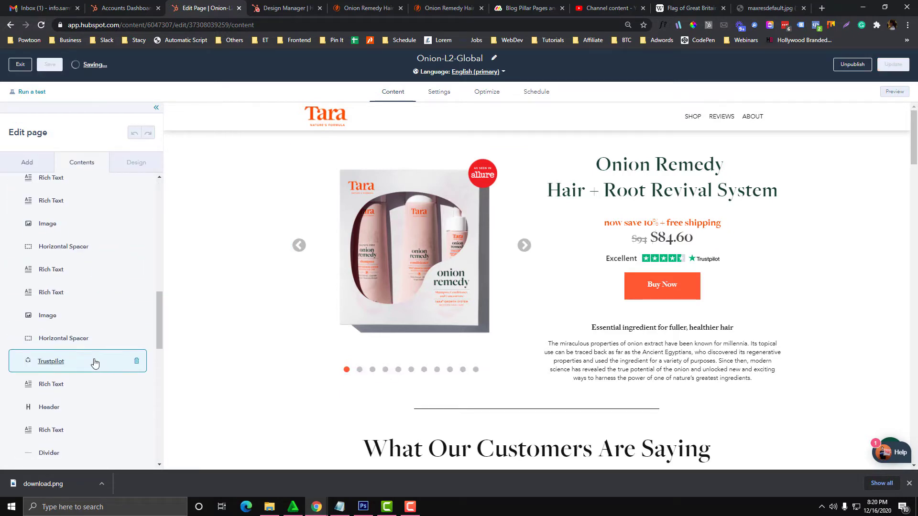
{"action": "scroll", "coordinate": [95, 364], "scroll_direction": "down", "scroll_amount": 5}
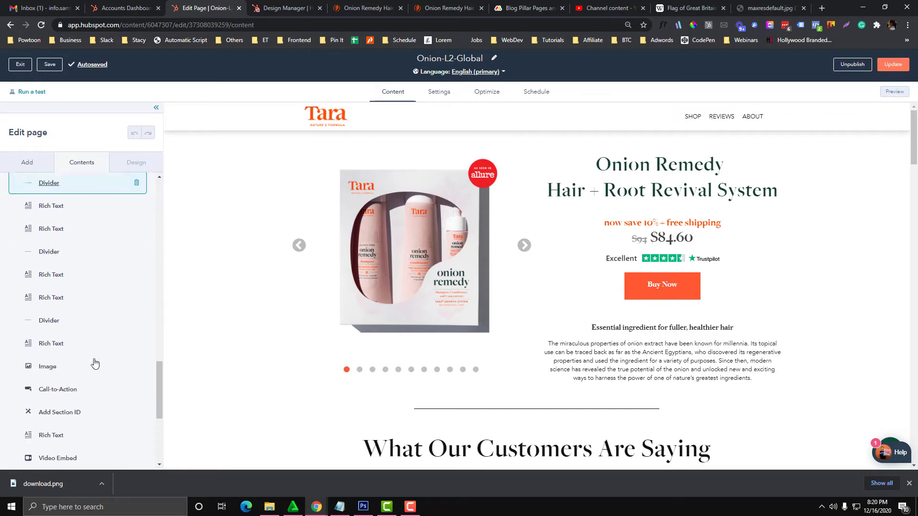
{"action": "scroll", "coordinate": [95, 364], "scroll_direction": "down", "scroll_amount": 2}
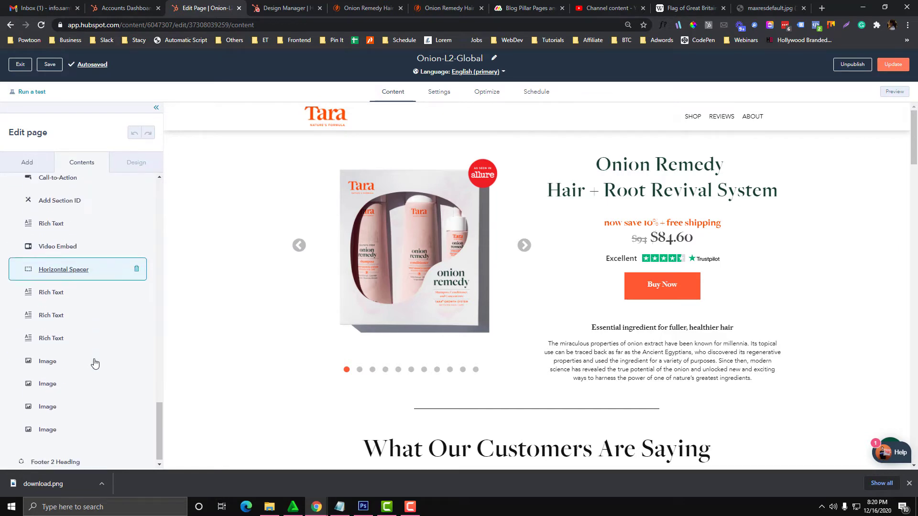
{"action": "left_click", "coordinate": [61, 200]}
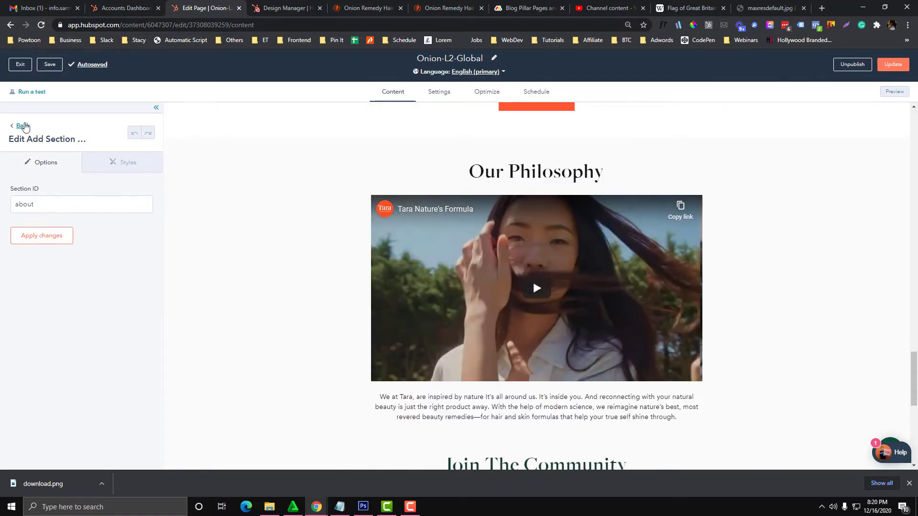
{"action": "left_click", "coordinate": [22, 126]}
{"action": "scroll", "coordinate": [365, 233], "scroll_direction": "up", "scroll_amount": 20}
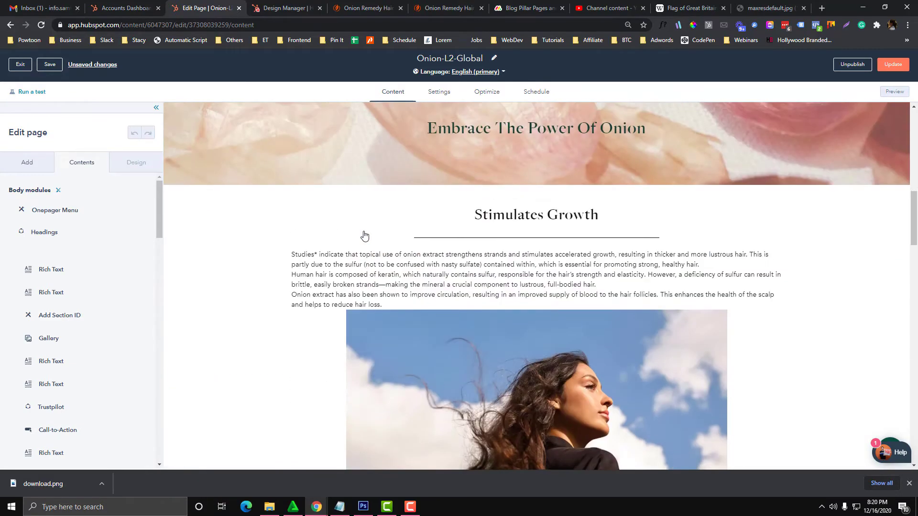
{"action": "scroll", "coordinate": [364, 235], "scroll_direction": "up", "scroll_amount": 15}
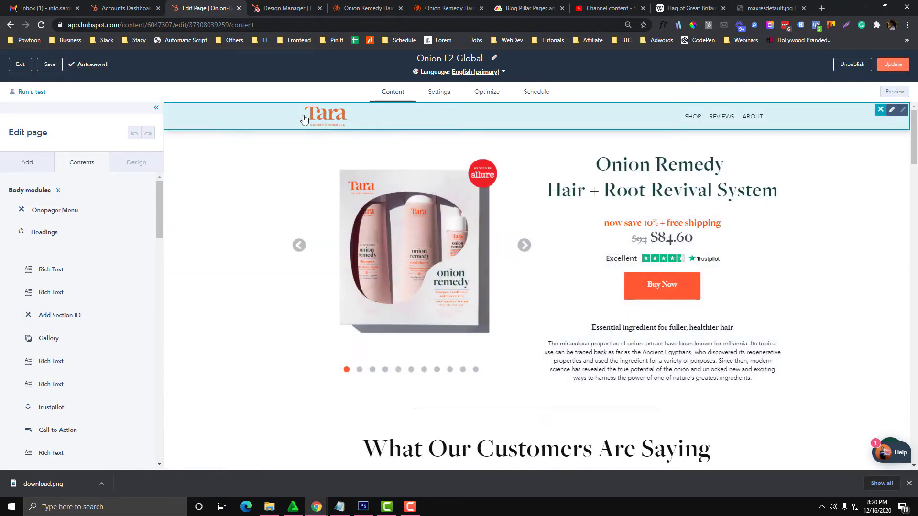
- Compare the hubl module local header template with the live landing page and show where marketing files and templates are reached
{"action": "left_click", "coordinate": [283, 5]}
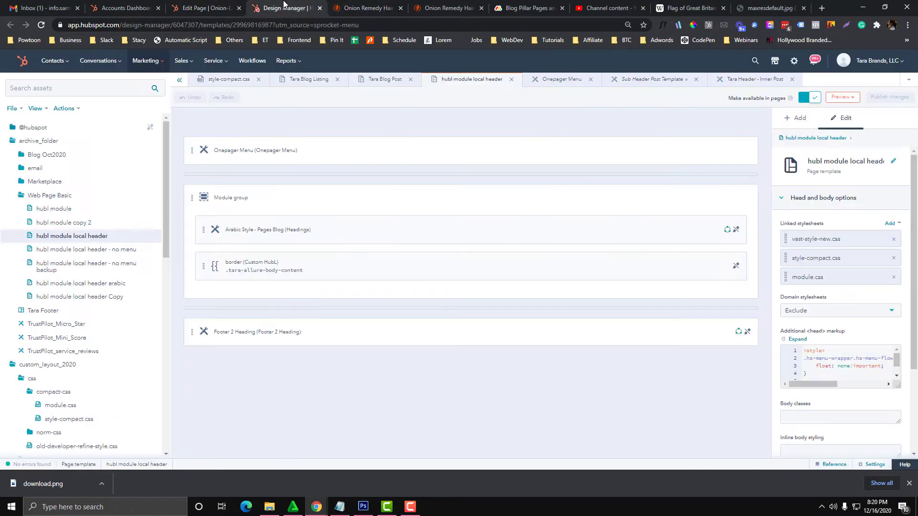
{"action": "left_click", "coordinate": [358, 9]}
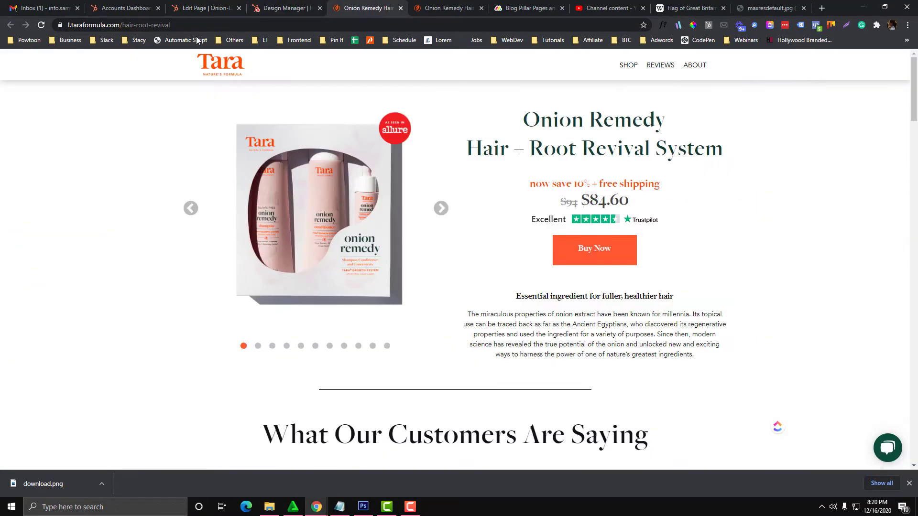
{"action": "left_click", "coordinate": [289, 8]}
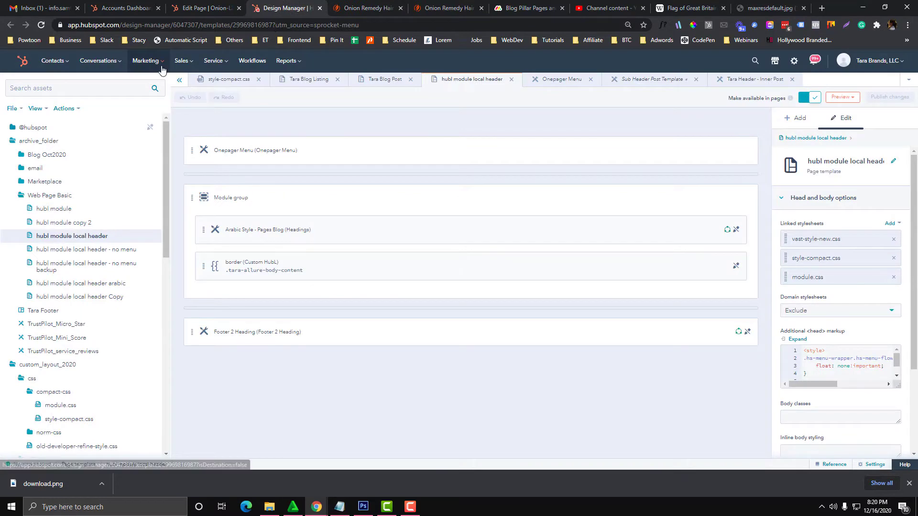
{"action": "mouse_move", "coordinate": [162, 68]}
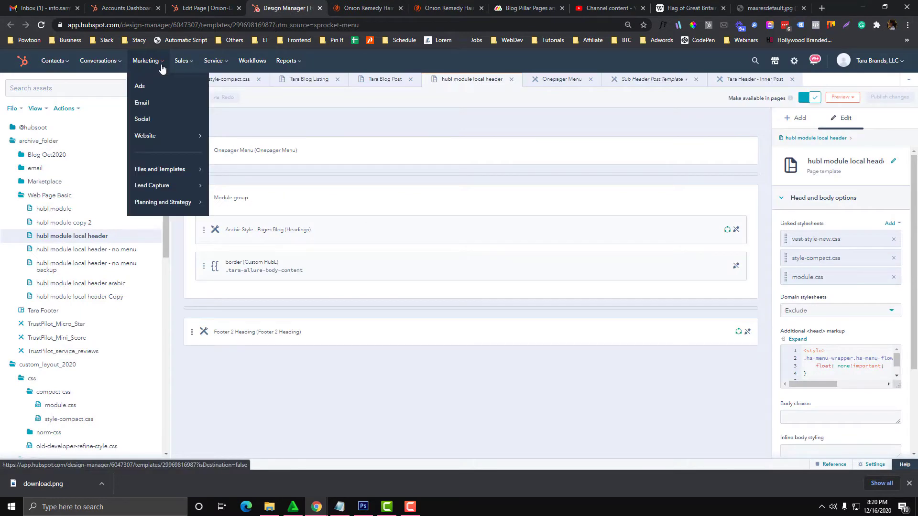
{"action": "mouse_move", "coordinate": [186, 168]}
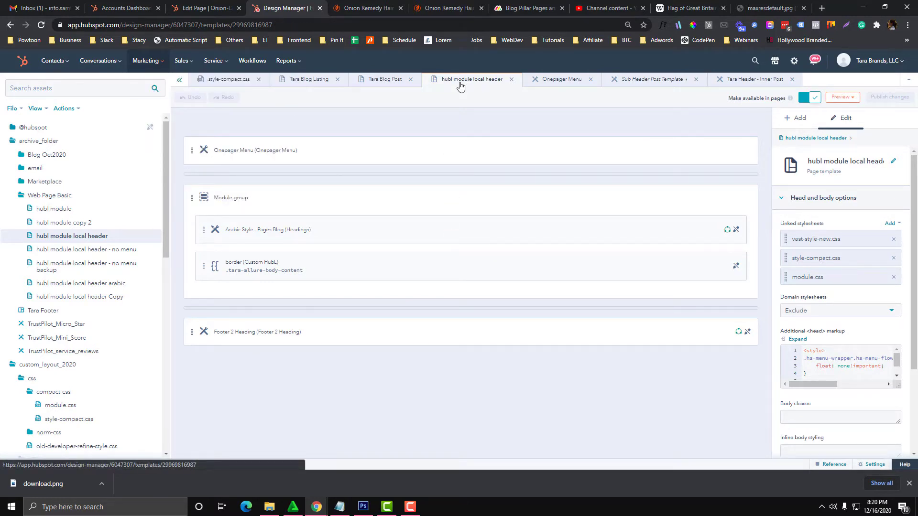
- Inspect the Onepager Menu module in the hubl module local header template and compare it with the live page's header
{"action": "left_click", "coordinate": [296, 160]}
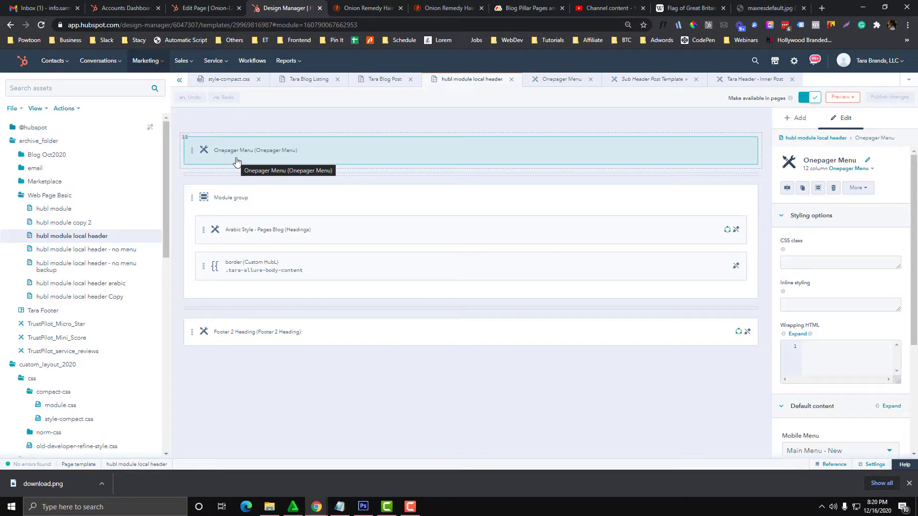
{"action": "left_click", "coordinate": [344, 6]}
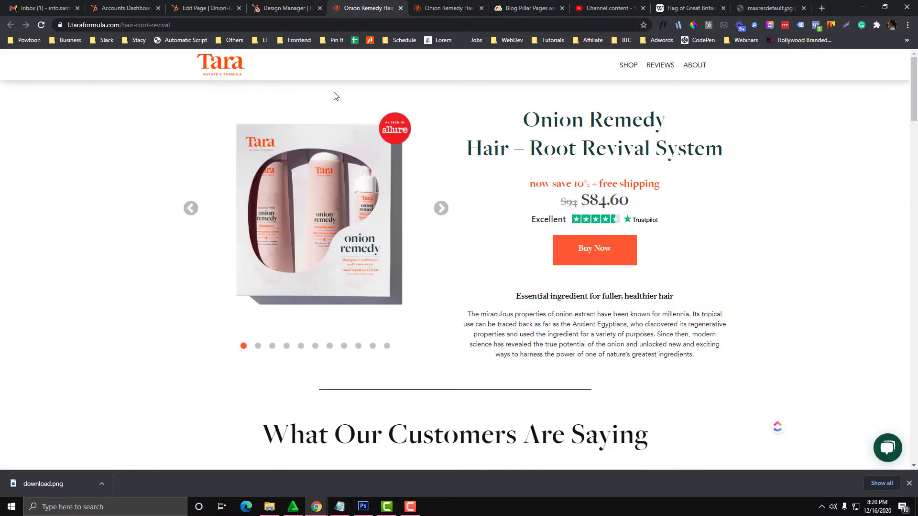
{"action": "left_click", "coordinate": [276, 10]}
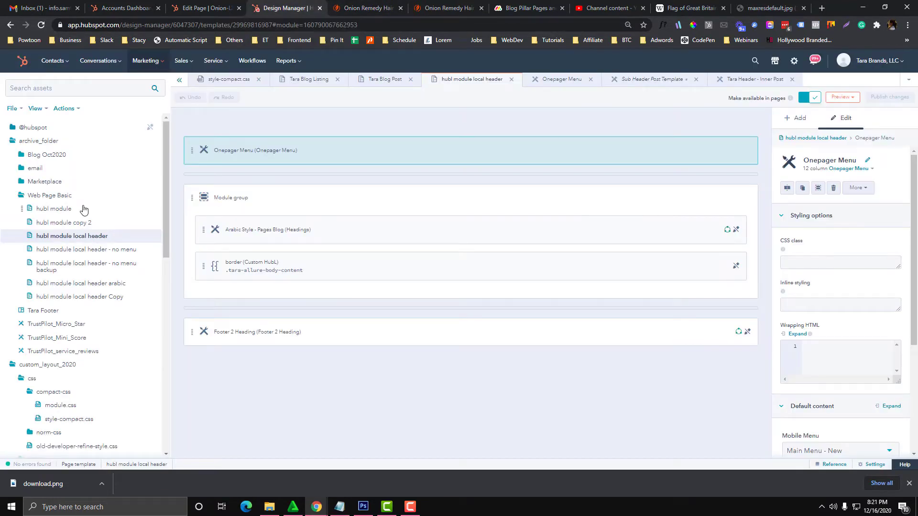
- Search the Design Manager assets for "id" and open the Add Section ID module
{"action": "left_click", "coordinate": [74, 88]}
{"action": "type", "text": "id"}
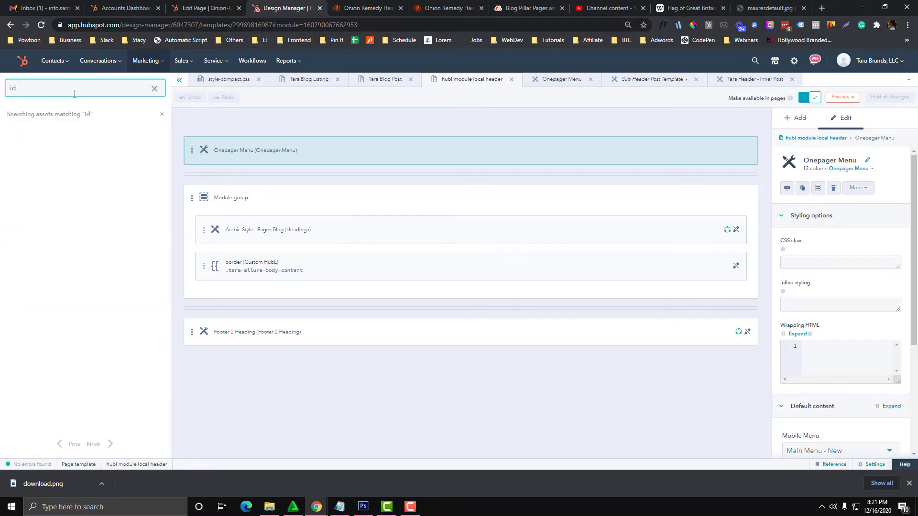
{"action": "left_click", "coordinate": [42, 137]}
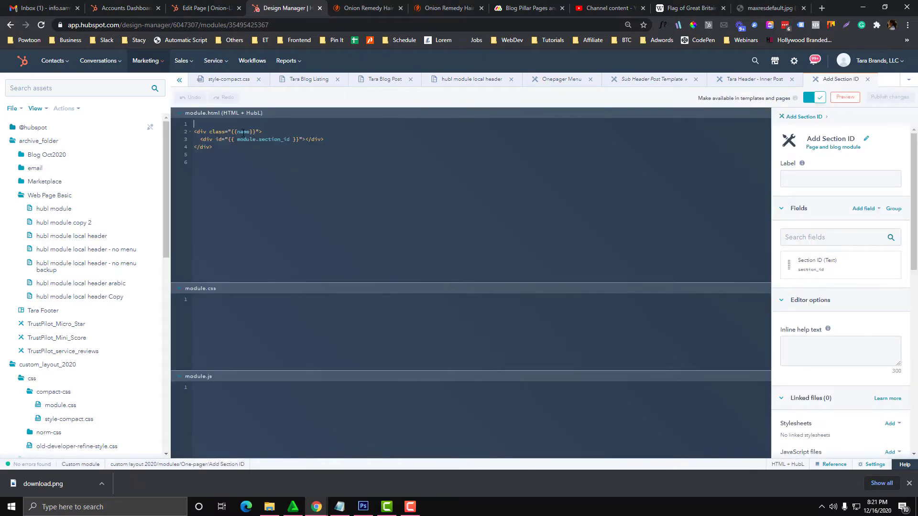
- Examine how the module's HTML wraps a div whose id uses module.section_id from the Section ID text field
{"action": "left_click_drag", "start_coordinate": [262, 132], "coordinate": [162, 130]}
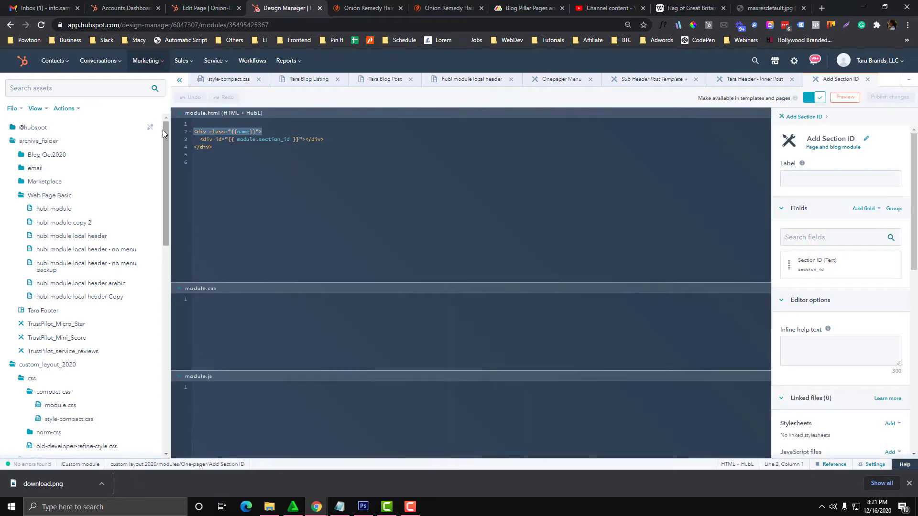
{"action": "left_click", "coordinate": [221, 132]}
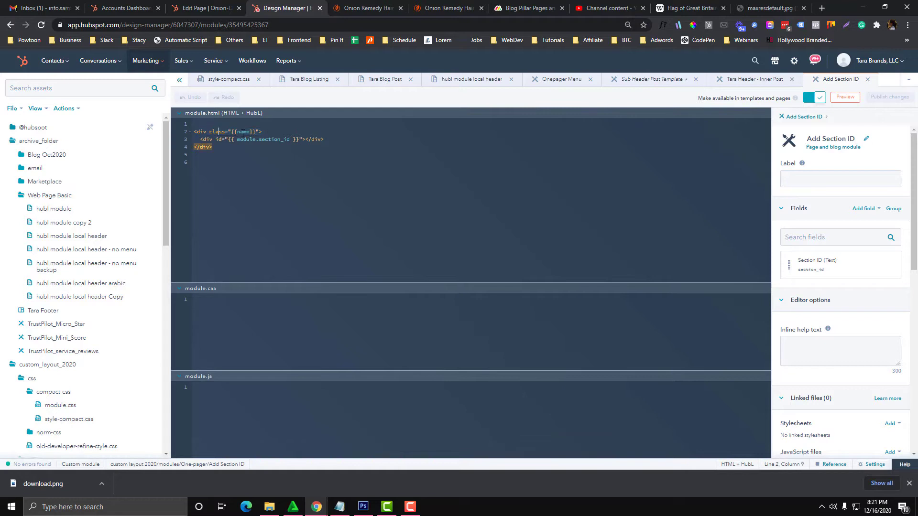
{"action": "left_click_drag", "start_coordinate": [200, 139], "coordinate": [290, 139]}
{"action": "left_click", "coordinate": [244, 139]}
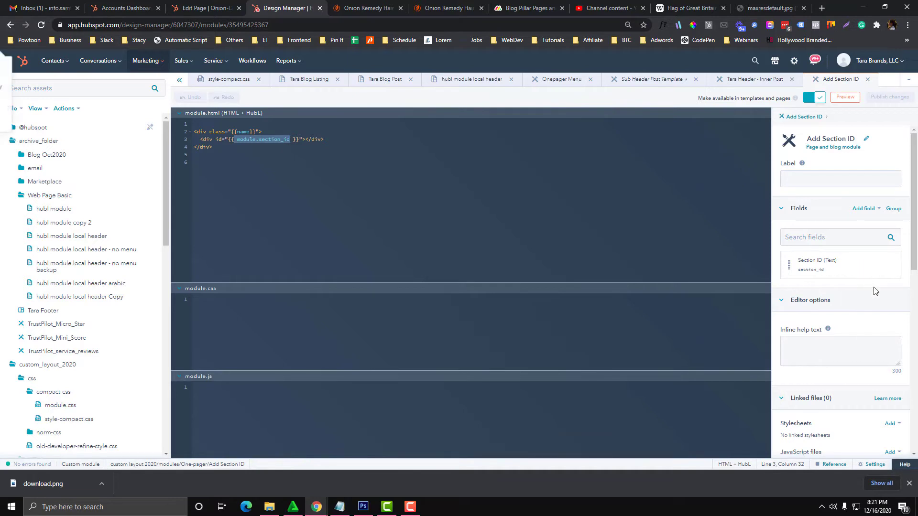
{"action": "left_click", "coordinate": [886, 269]}
{"action": "left_click", "coordinate": [234, 141]}
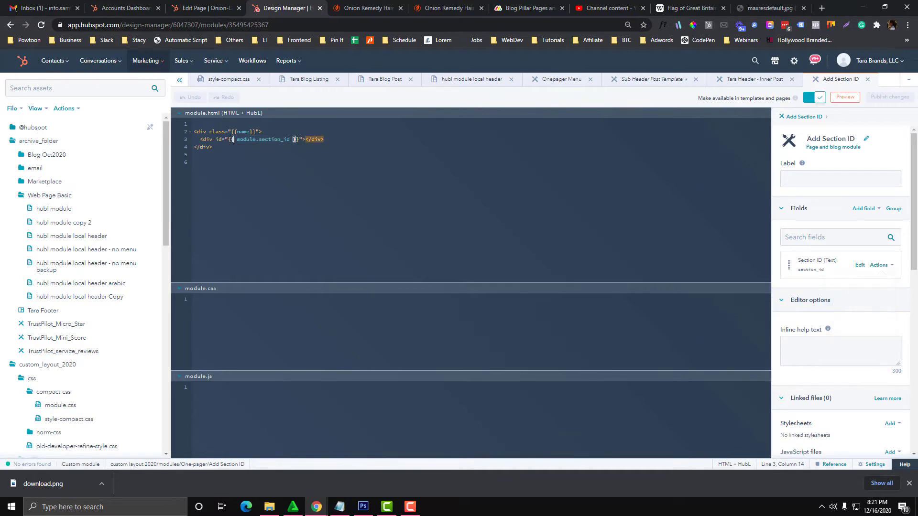
{"action": "left_click_drag", "start_coordinate": [228, 140], "coordinate": [300, 140]}
{"action": "left_click", "coordinate": [300, 140]}
- Highlight the complete HTML markup of the Add Section ID module
{"action": "left_click_drag", "start_coordinate": [297, 182], "coordinate": [177, 131]}
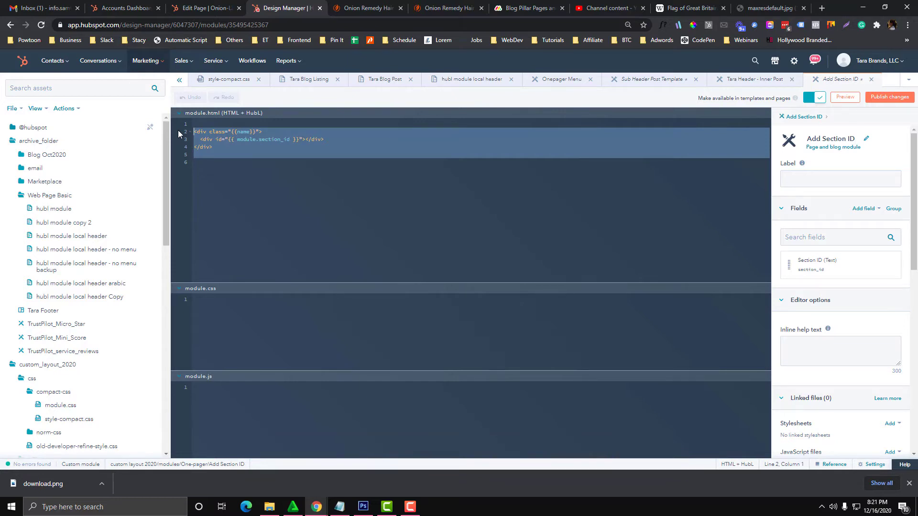
{"action": "left_click", "coordinate": [493, 213]}
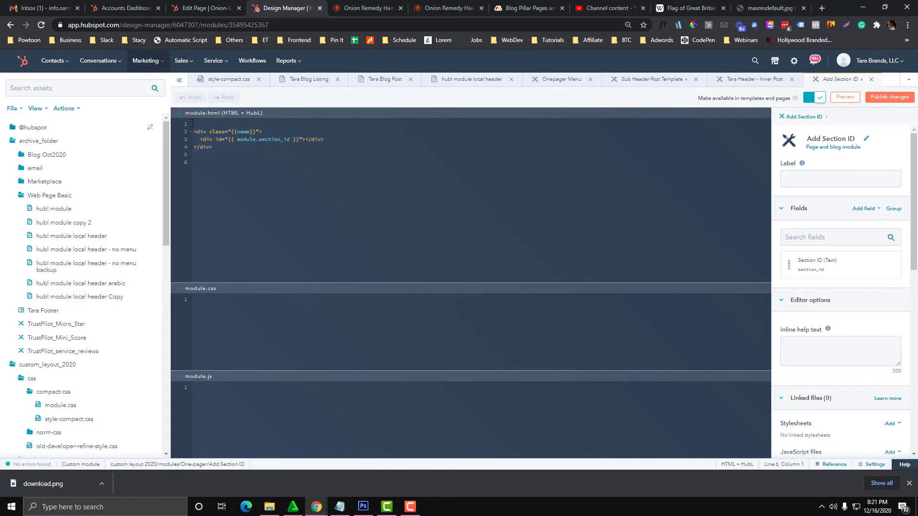
{"action": "left_click_drag", "start_coordinate": [192, 123], "coordinate": [267, 192]}
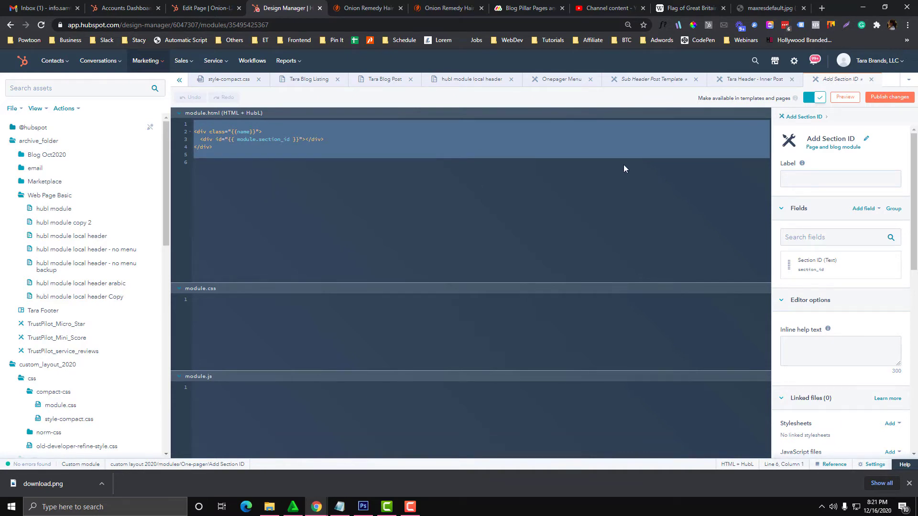
- Open the Tara Header - Inner Post module and look over its HTML, including the flymenu and language switcher code
{"action": "left_click", "coordinate": [725, 81]}
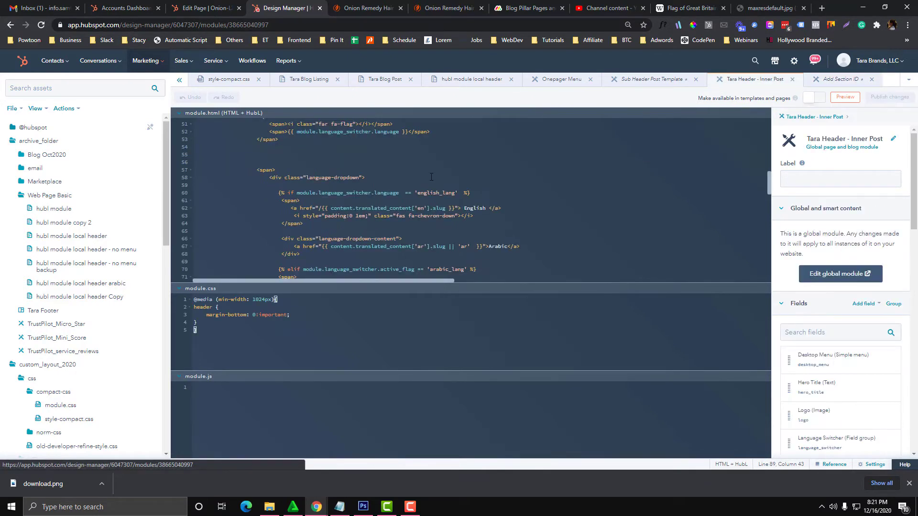
{"action": "scroll", "coordinate": [432, 177], "scroll_direction": "up", "scroll_amount": 10}
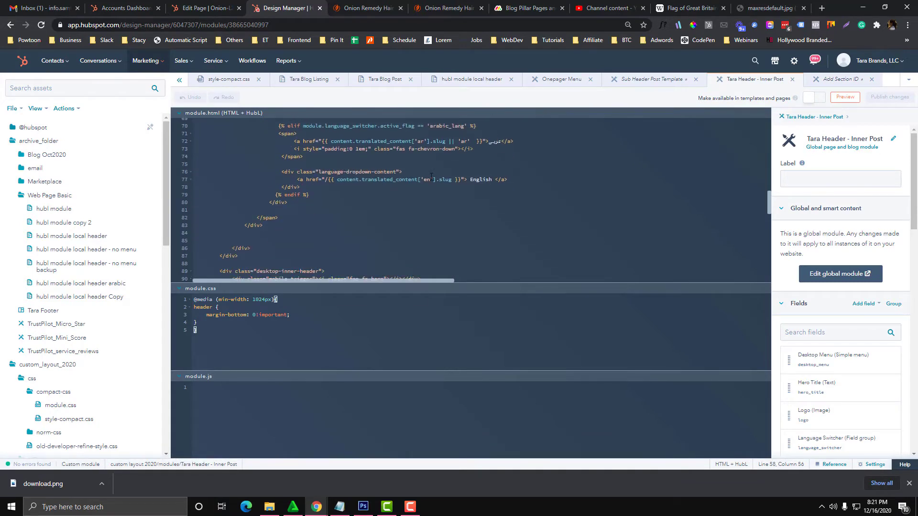
{"action": "scroll", "coordinate": [432, 177], "scroll_direction": "up", "scroll_amount": 2}
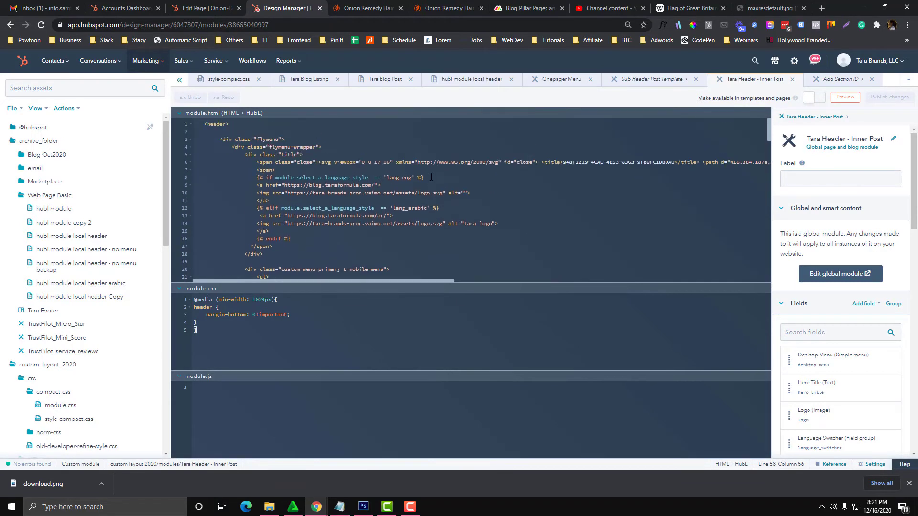
{"action": "scroll", "coordinate": [432, 177], "scroll_direction": "down", "scroll_amount": 4}
{"action": "scroll", "coordinate": [431, 177], "scroll_direction": "up", "scroll_amount": 4}
- Highlight the Tara Header - Inner Post HTML from the opening header tag into the Arabic logo style rule
{"action": "left_click_drag", "start_coordinate": [198, 122], "coordinate": [378, 259]}
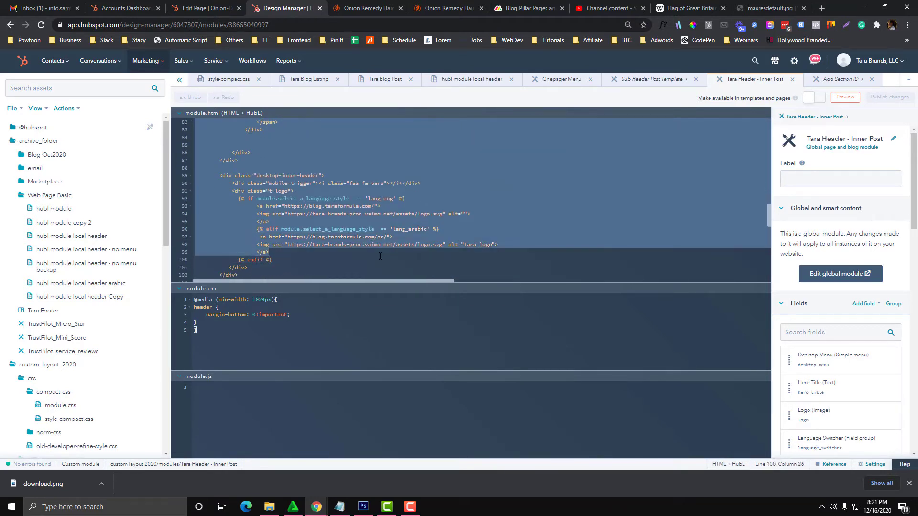
{"action": "scroll", "coordinate": [380, 254], "scroll_direction": "down", "scroll_amount": 2}
{"action": "left_click", "coordinate": [380, 253], "text": "shift"}
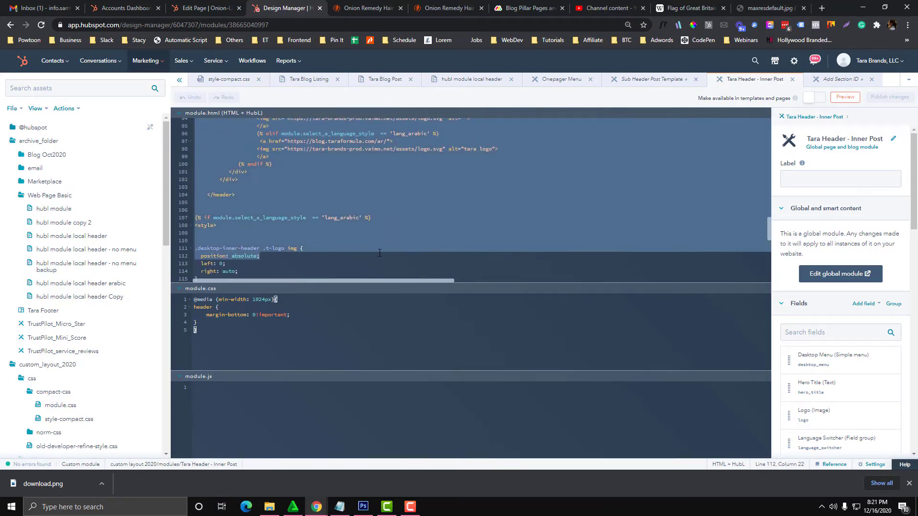
- Look over the Tara Header - Inner Post HTML, from the language switcher through the logo conditions to the closing Arabic style rules
{"action": "scroll", "coordinate": [379, 253], "scroll_direction": "up", "scroll_amount": 2}
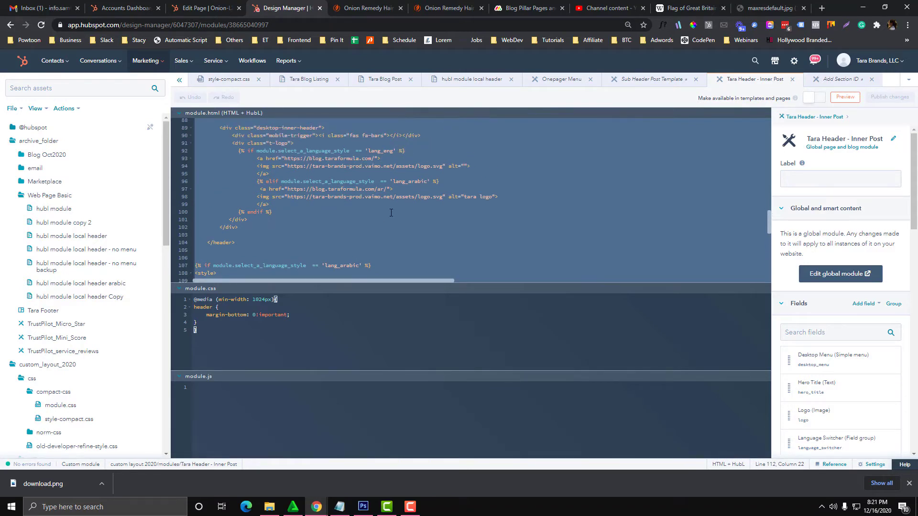
{"action": "left_click", "coordinate": [391, 213]}
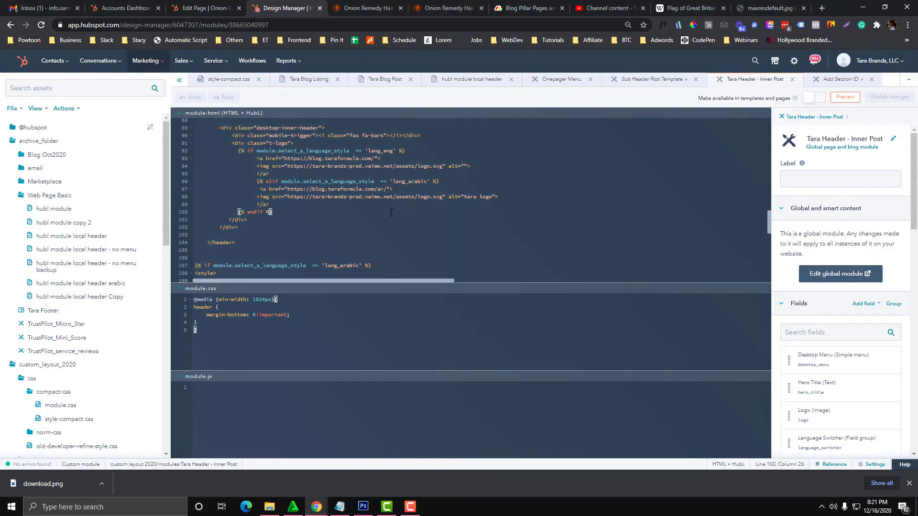
{"action": "scroll", "coordinate": [391, 213], "scroll_direction": "down", "scroll_amount": 2}
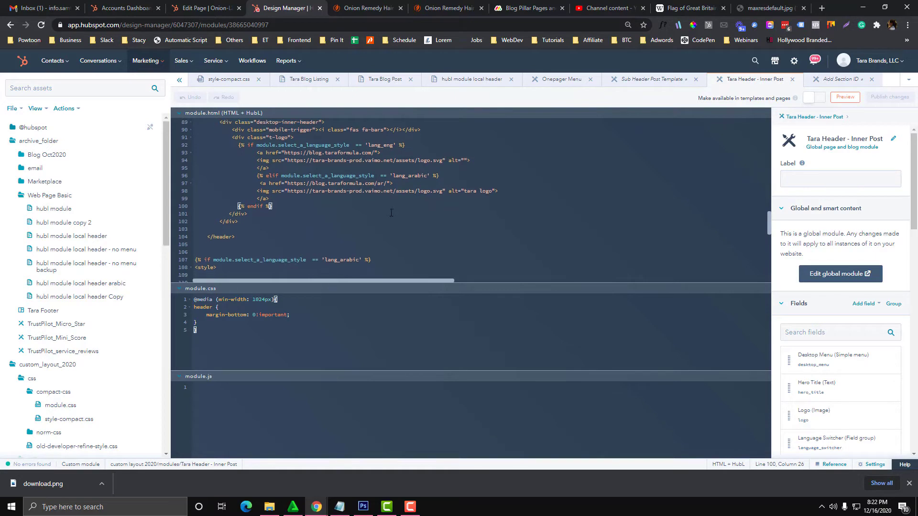
{"action": "scroll", "coordinate": [391, 213], "scroll_direction": "up", "scroll_amount": 4}
{"action": "scroll", "coordinate": [391, 212], "scroll_direction": "up", "scroll_amount": 17}
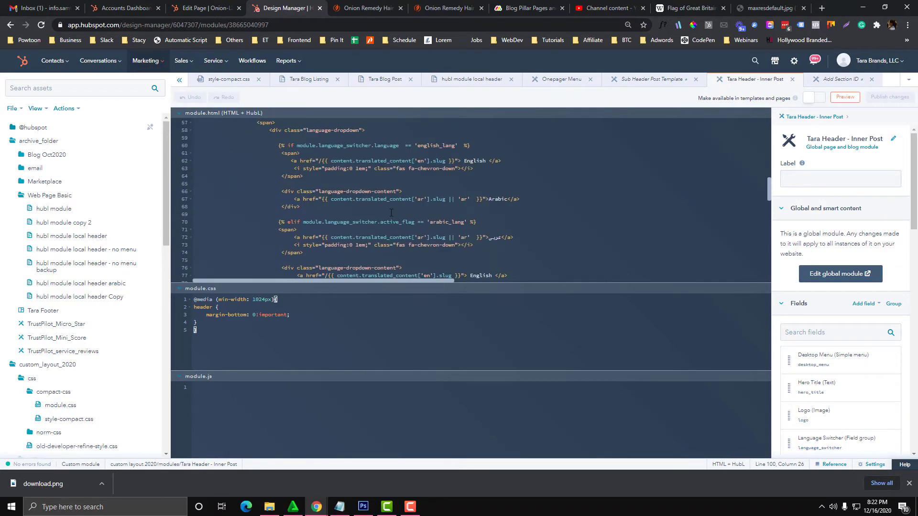
{"action": "scroll", "coordinate": [391, 213], "scroll_direction": "down", "scroll_amount": 16}
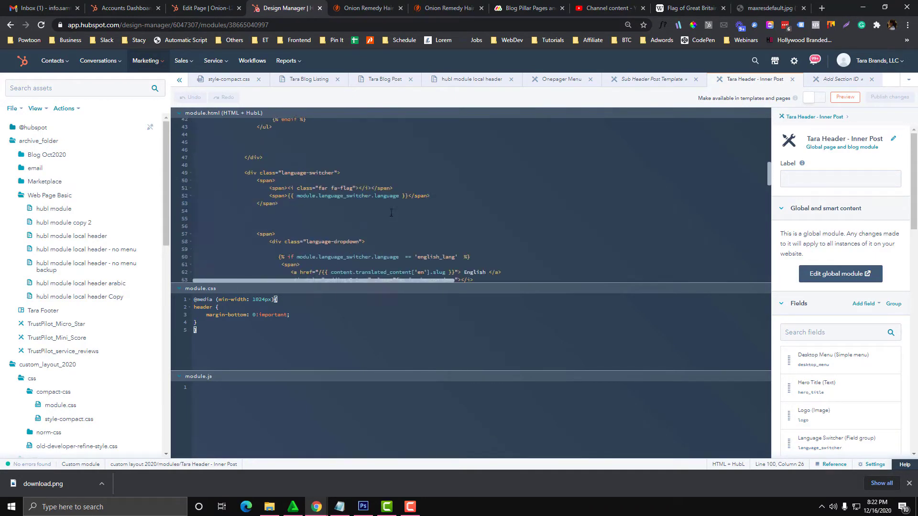
{"action": "scroll", "coordinate": [391, 212], "scroll_direction": "down", "scroll_amount": 12}
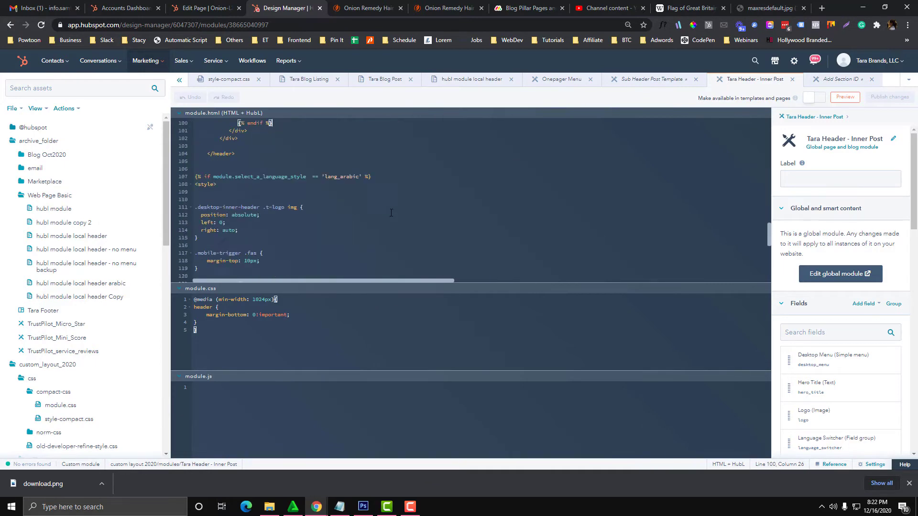
{"action": "scroll", "coordinate": [358, 256], "scroll_direction": "down", "scroll_amount": 6}
{"action": "left_click", "coordinate": [358, 254]}
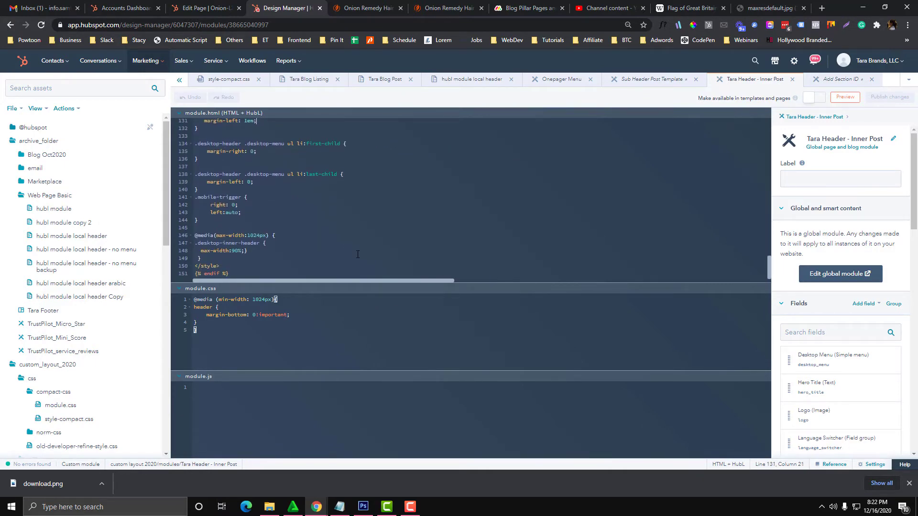
{"action": "left_click", "coordinate": [346, 268]}
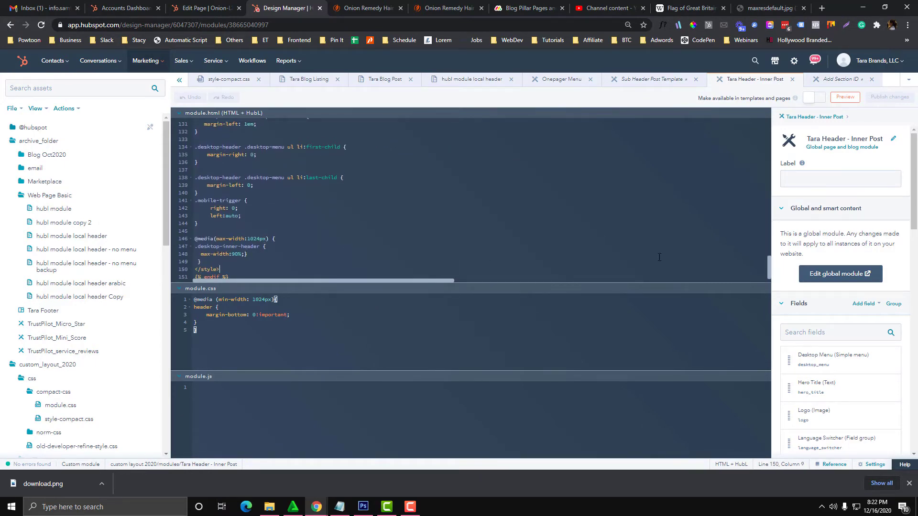
- Review the header module's fields and linked files, and open the linked custom-js.js script
{"action": "scroll", "coordinate": [803, 315], "scroll_direction": "down", "scroll_amount": 3}
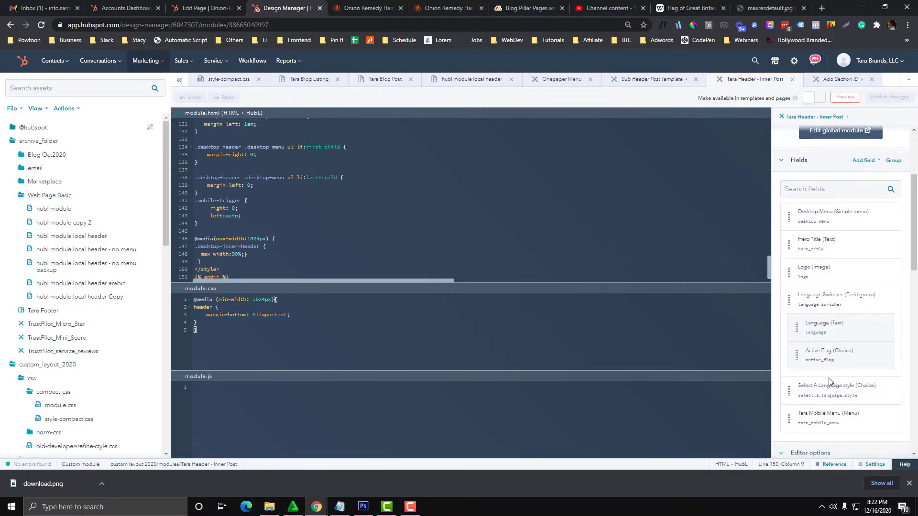
{"action": "scroll", "coordinate": [832, 419], "scroll_direction": "down", "scroll_amount": 7}
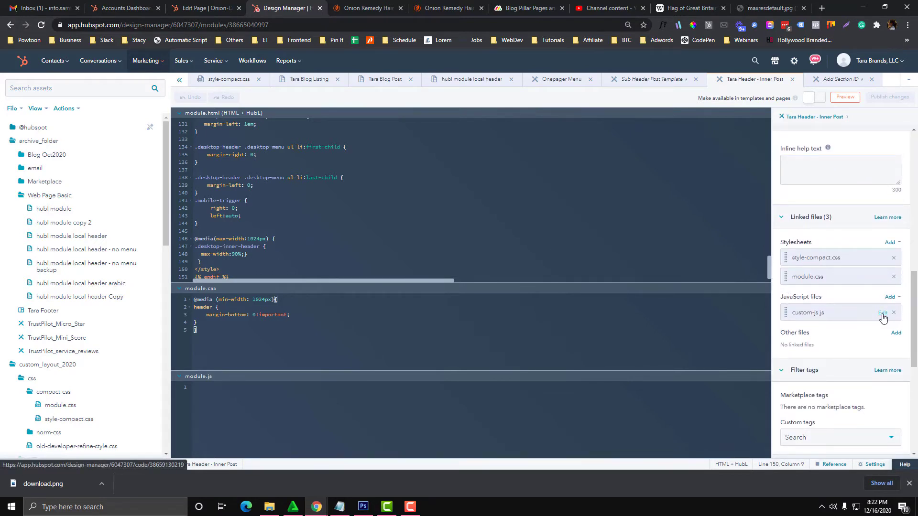
{"action": "left_click", "coordinate": [882, 314]}
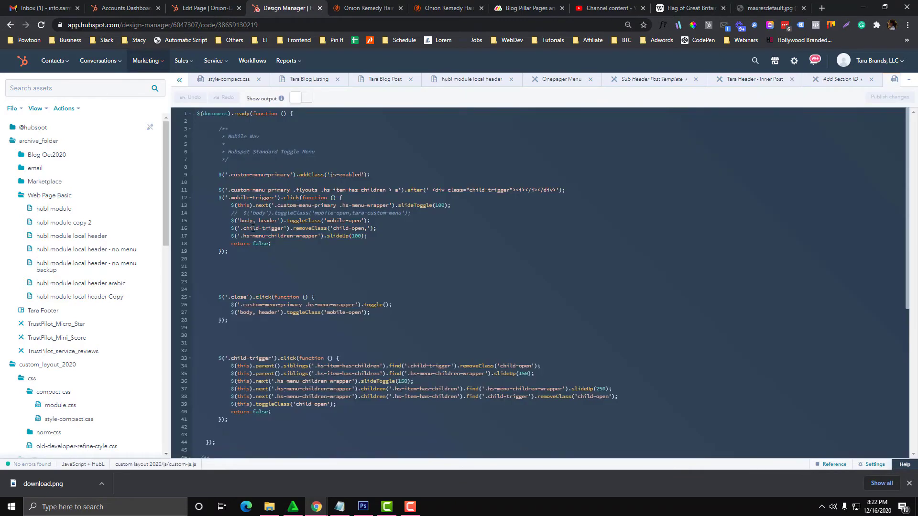
- Examine custom-js.js, highlighting the mobile nav code and the .close selector and reading through the child-trigger and scroll handlers
{"action": "left_click_drag", "start_coordinate": [194, 115], "coordinate": [284, 230]}
{"action": "left_click_drag", "start_coordinate": [228, 281], "coordinate": [248, 249]}
{"action": "left_click", "coordinate": [228, 251]}
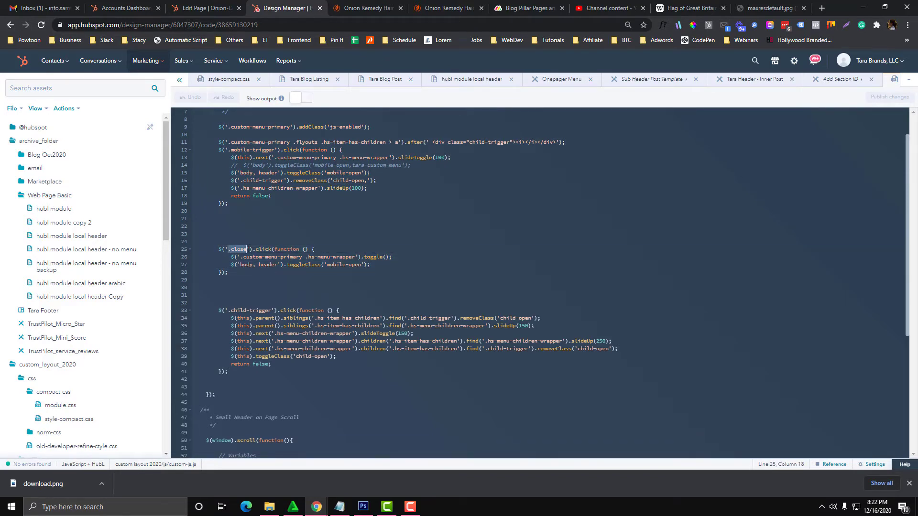
{"action": "scroll", "coordinate": [247, 249], "scroll_direction": "down", "scroll_amount": 3}
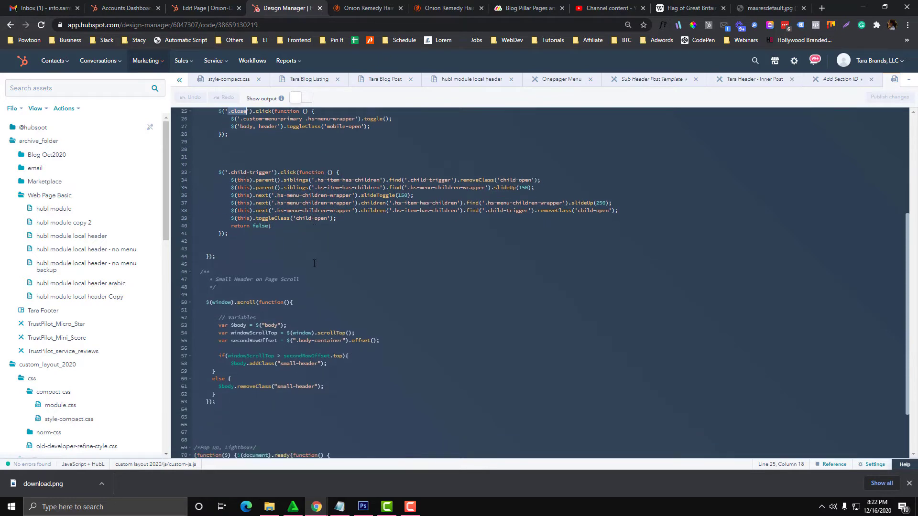
{"action": "scroll", "coordinate": [314, 263], "scroll_direction": "up", "scroll_amount": 4}
{"action": "left_click", "coordinate": [314, 264]}
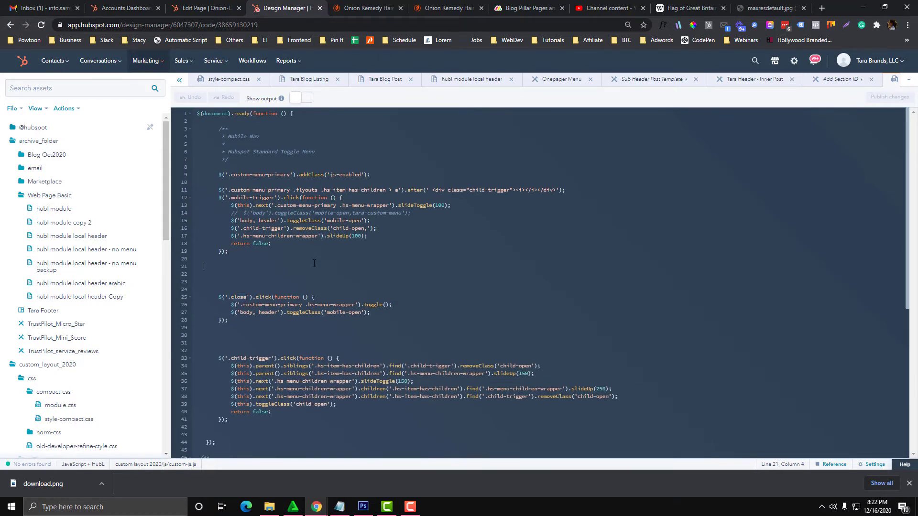
{"action": "scroll", "coordinate": [314, 263], "scroll_direction": "down", "scroll_amount": 1}
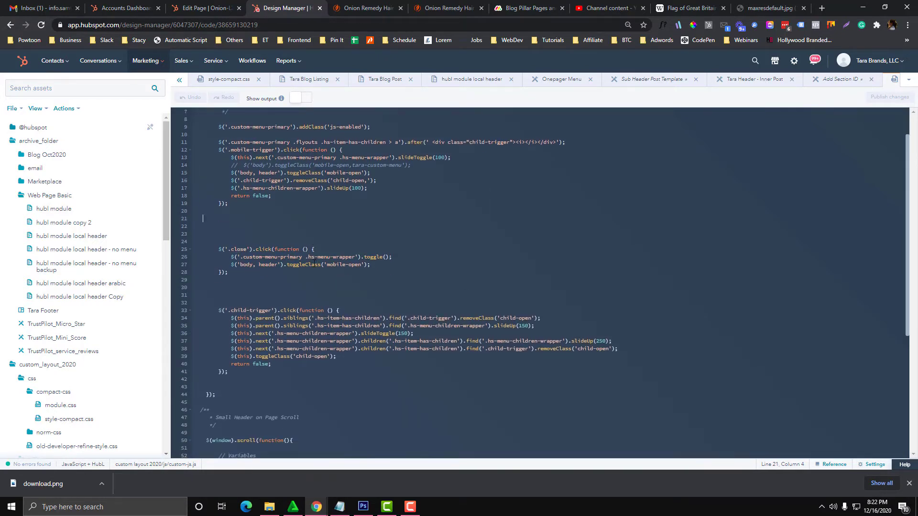
{"action": "scroll", "coordinate": [314, 263], "scroll_direction": "down", "scroll_amount": 5}
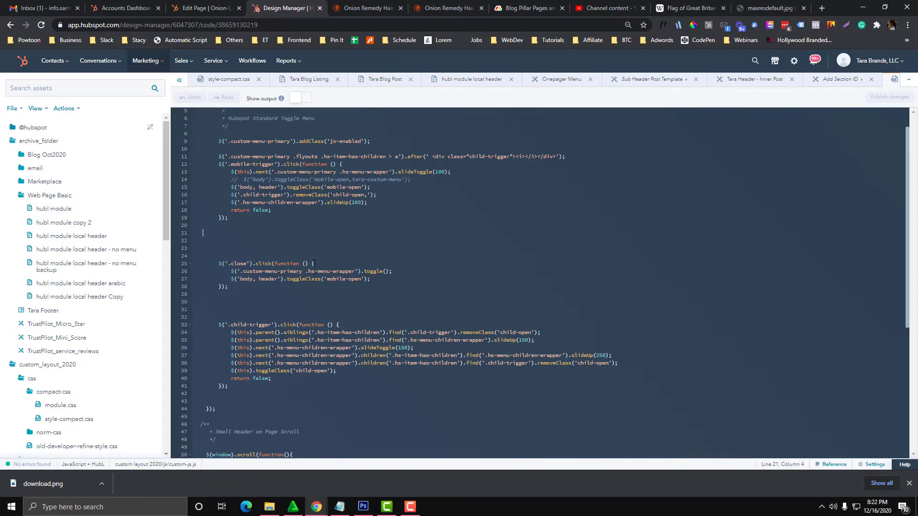
{"action": "scroll", "coordinate": [314, 263], "scroll_direction": "up", "scroll_amount": 4}
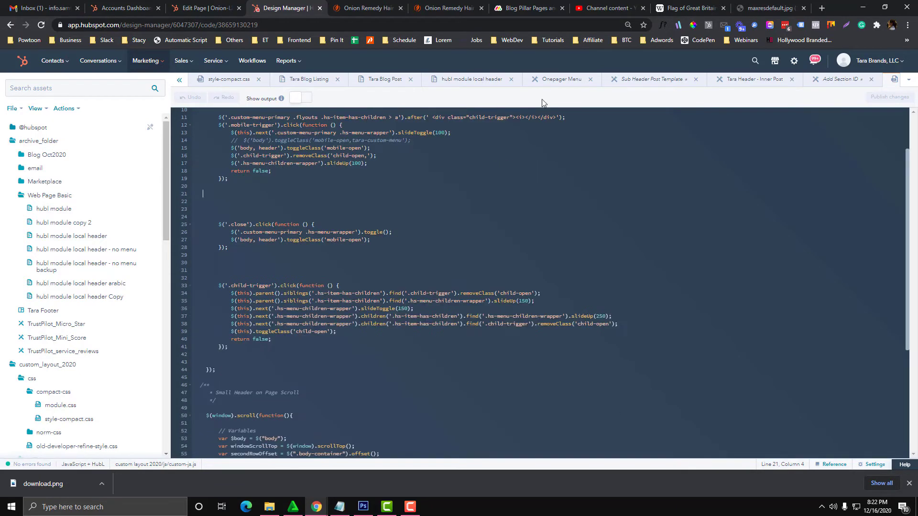
- Close the Sub Header Post Template, Add Section ID and Tara Header - Inner Post files, and switch to the Onepager Menu module
{"action": "left_click", "coordinate": [789, 83]}
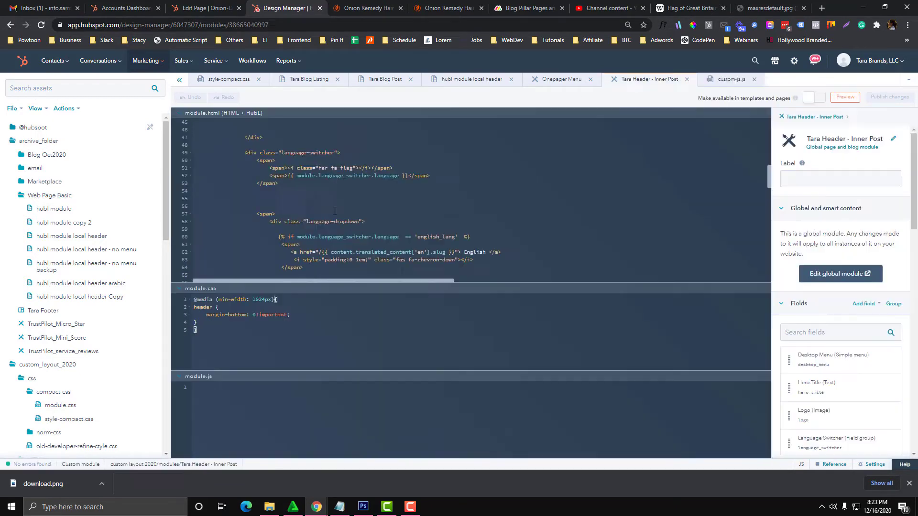
{"action": "scroll", "coordinate": [335, 211], "scroll_direction": "down", "scroll_amount": 5}
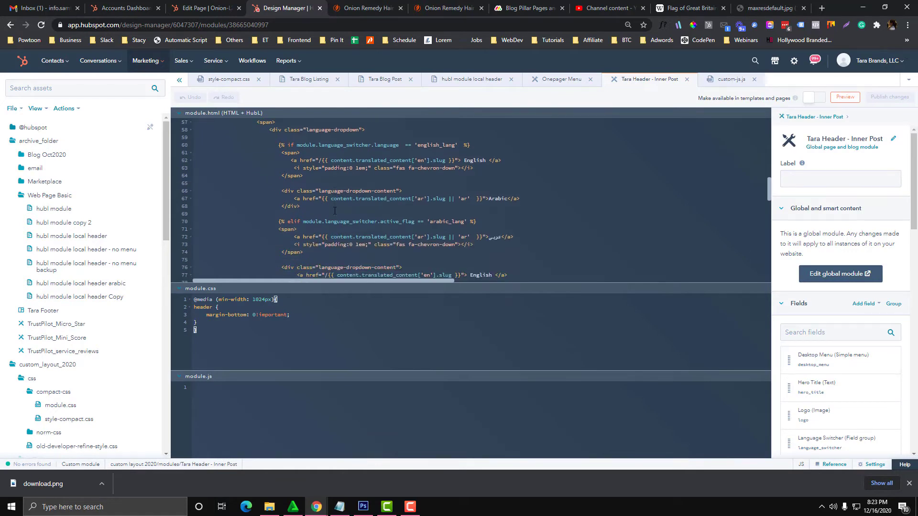
{"action": "left_click", "coordinate": [567, 85]}
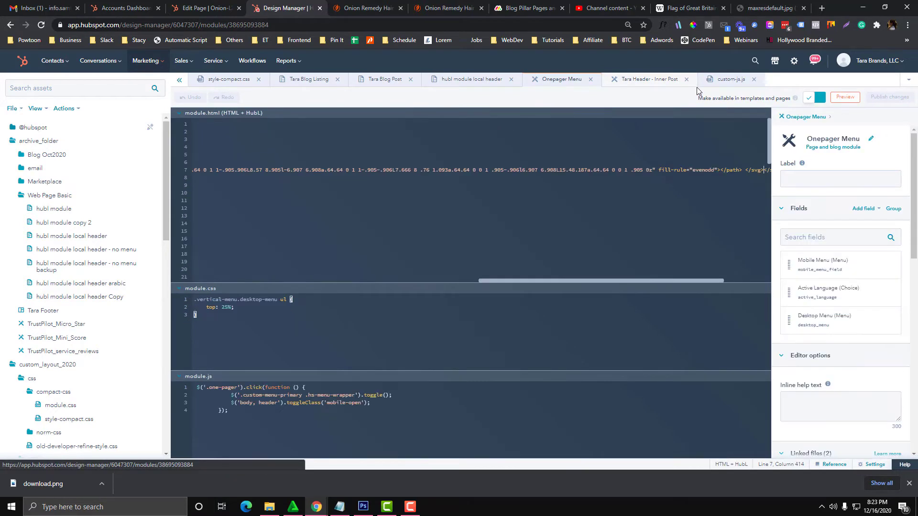
{"action": "left_click", "coordinate": [686, 80]}
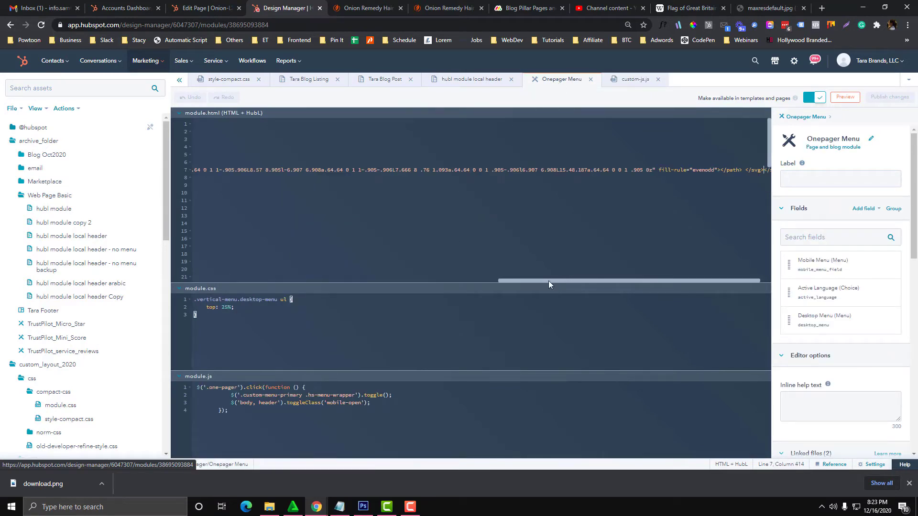
- Highlight the Onepager Menu HTML from the opening header tag through the tara-fullwidth div
{"action": "left_click_drag", "start_coordinate": [549, 280], "coordinate": [243, 281]}
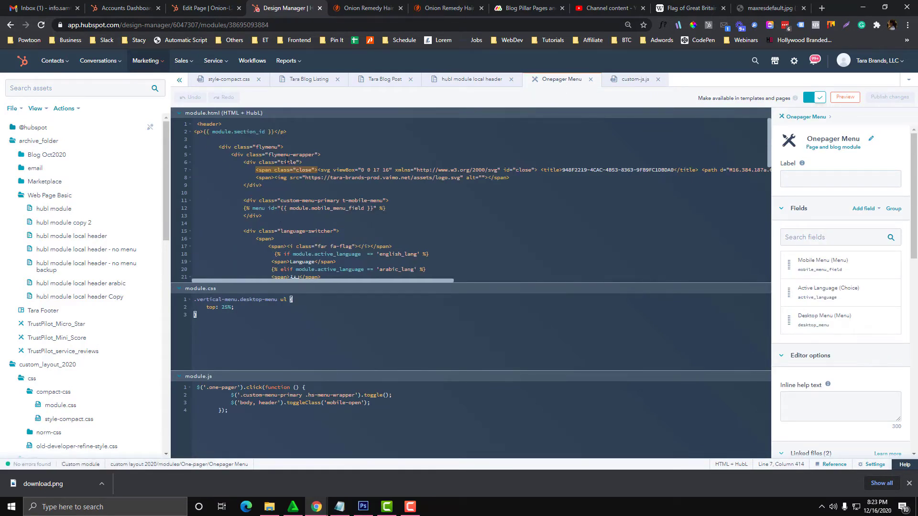
{"action": "left_click_drag", "start_coordinate": [197, 124], "coordinate": [348, 266]}
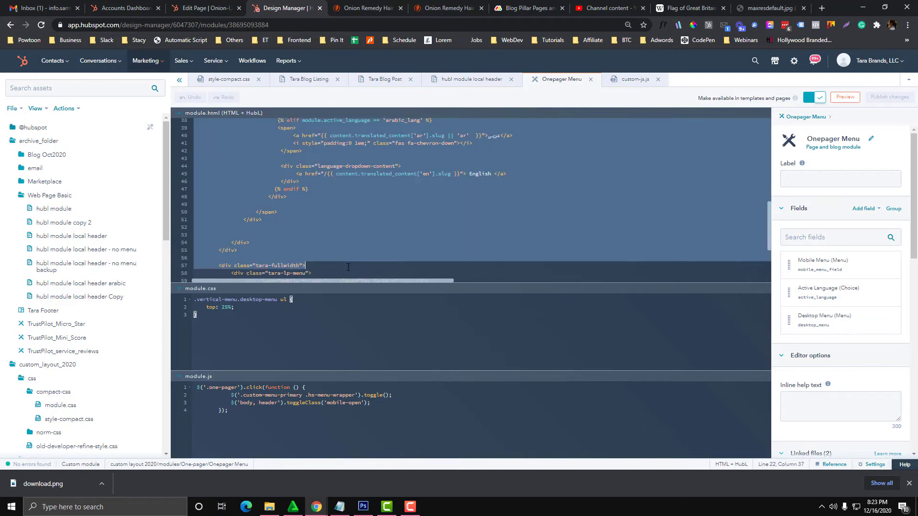
{"action": "scroll", "coordinate": [349, 252], "scroll_direction": "up", "scroll_amount": 3}
- Open the Onepager Menu's linked custom-js.js and highlight its mobile menu code down into the child-trigger handler
{"action": "scroll", "coordinate": [858, 352], "scroll_direction": "down", "scroll_amount": 4}
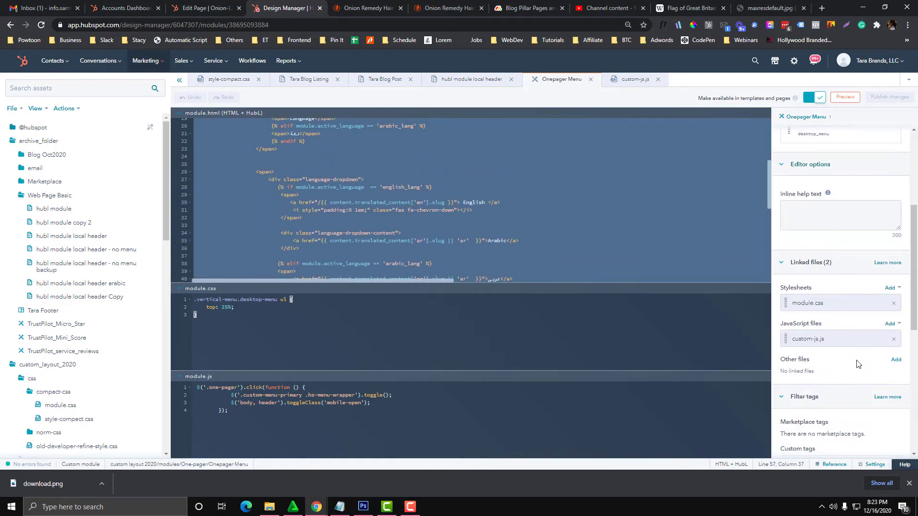
{"action": "left_click", "coordinate": [882, 339]}
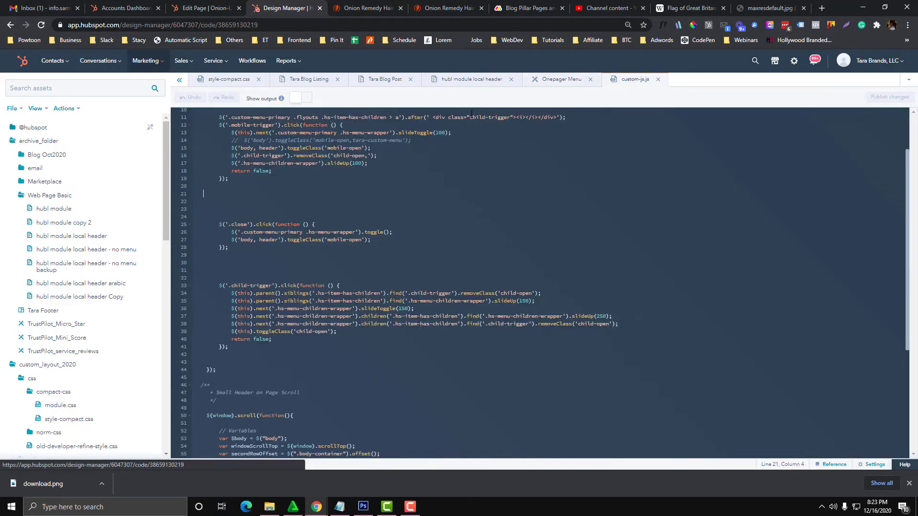
{"action": "scroll", "coordinate": [252, 228], "scroll_direction": "down", "scroll_amount": 4}
{"action": "scroll", "coordinate": [251, 229], "scroll_direction": "up", "scroll_amount": 6}
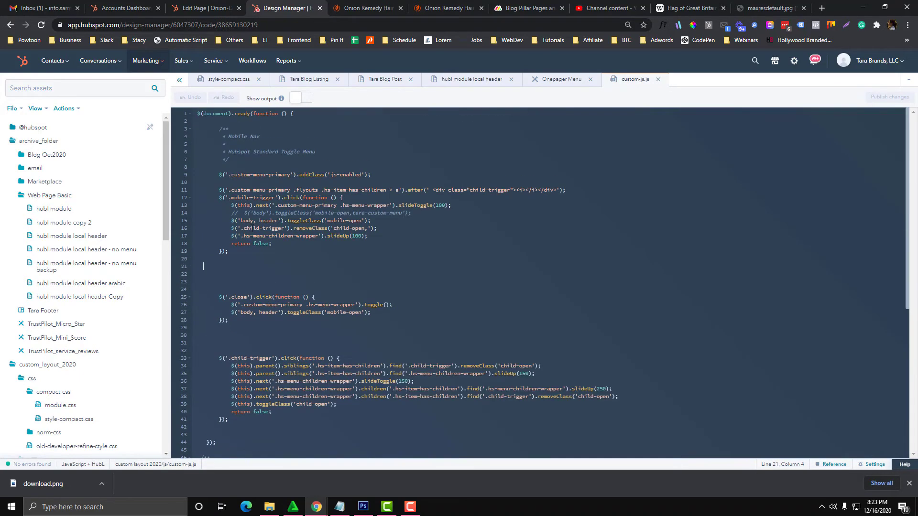
{"action": "left_click_drag", "start_coordinate": [200, 121], "coordinate": [235, 404]}
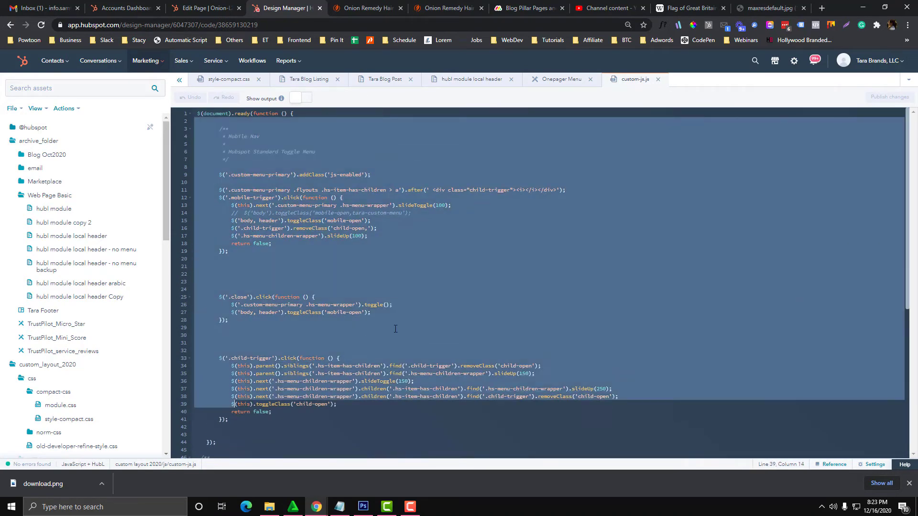
- Return to the Onepager Menu module and highlight the .one-pager click handler's menu wrapper selector and toggle call in module.js
{"action": "left_click", "coordinate": [569, 80]}
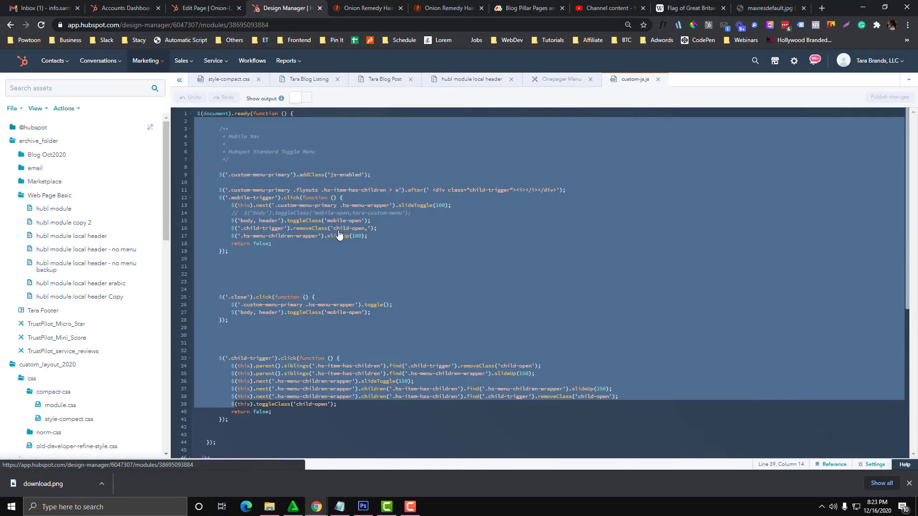
{"action": "left_click", "coordinate": [259, 422]}
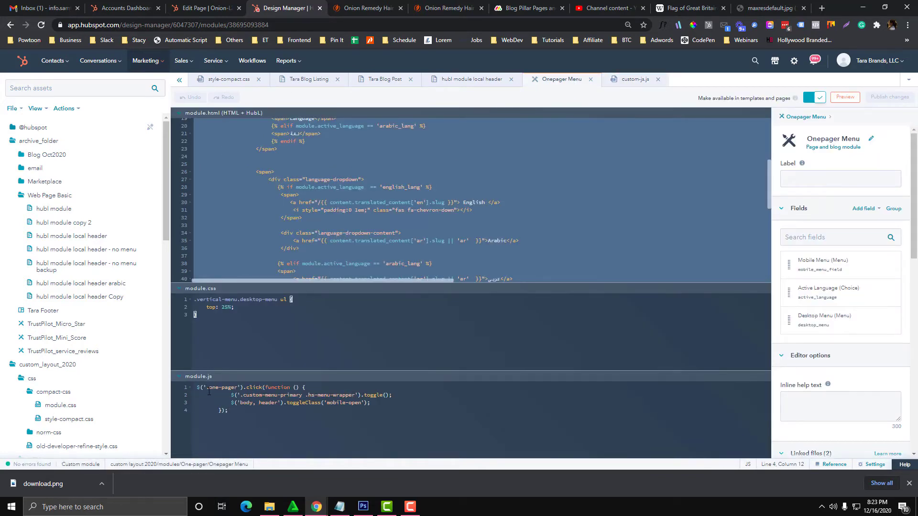
{"action": "left_click_drag", "start_coordinate": [205, 388], "coordinate": [352, 395]}
{"action": "left_click", "coordinate": [254, 388]}
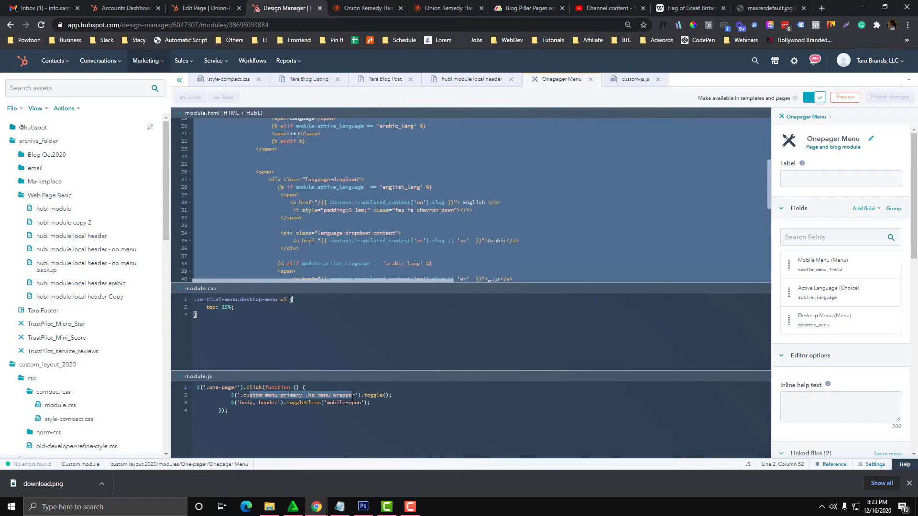
{"action": "left_click", "coordinate": [353, 396]}
{"action": "left_click_drag", "start_coordinate": [364, 395], "coordinate": [395, 395]}
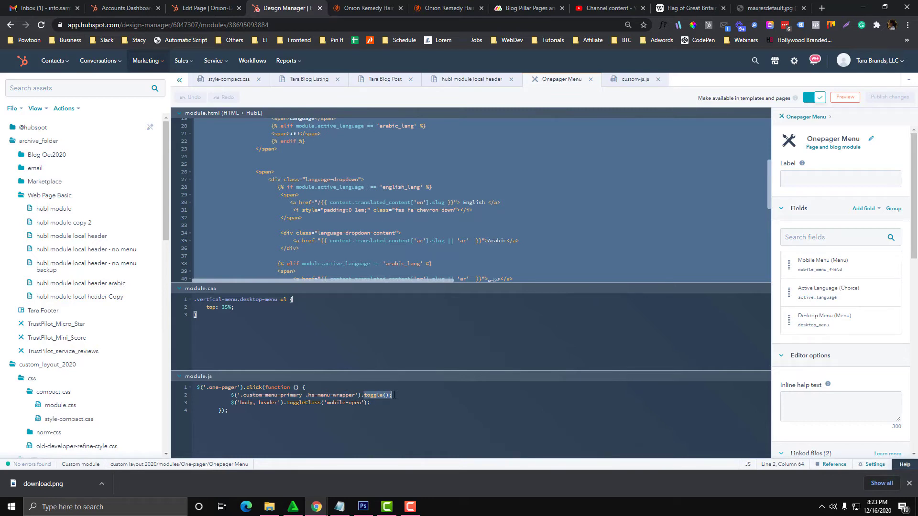
- Highlight the menu wrapper toggle line and the body and header toggleClass('mobile-open') line in module.js
{"action": "left_click", "coordinate": [322, 403]}
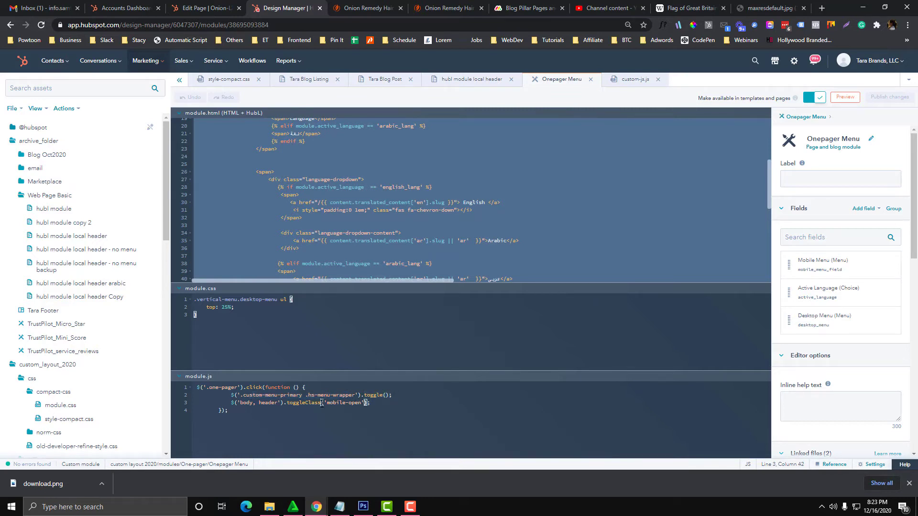
{"action": "left_click_drag", "start_coordinate": [247, 396], "coordinate": [402, 395]}
{"action": "left_click", "coordinate": [253, 403]}
{"action": "left_click_drag", "start_coordinate": [241, 402], "coordinate": [362, 403]}
{"action": "mouse_move", "coordinate": [375, 403]}
{"action": "left_mouse_down"}
{"action": "mouse_move", "coordinate": [329, 405]}
{"action": "mouse_move", "coordinate": [367, 403]}
{"action": "left_mouse_up"}
- Show the live hair-root-revival page in a narrow browser window, open its mobile menu, and widen the window somewhat
{"action": "left_click", "coordinate": [362, 10]}
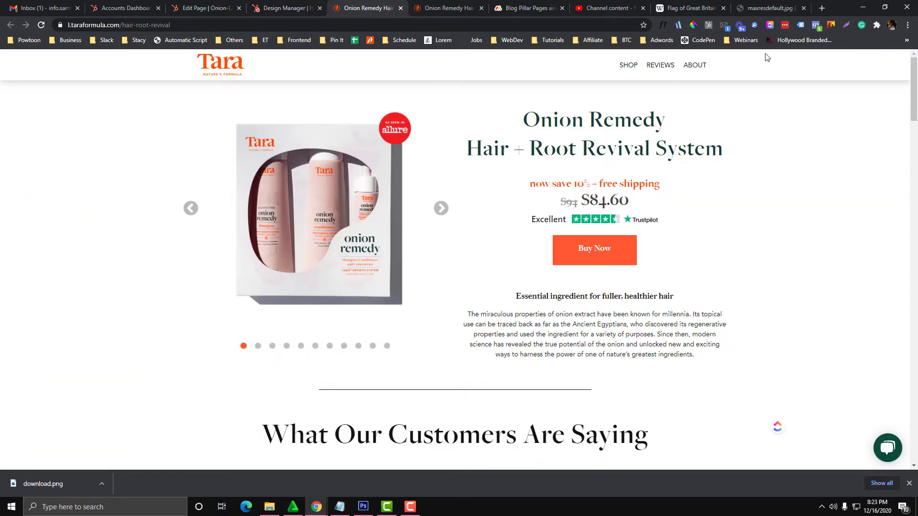
{"action": "left_click", "coordinate": [885, 7]}
{"action": "left_click", "coordinate": [257, 71]}
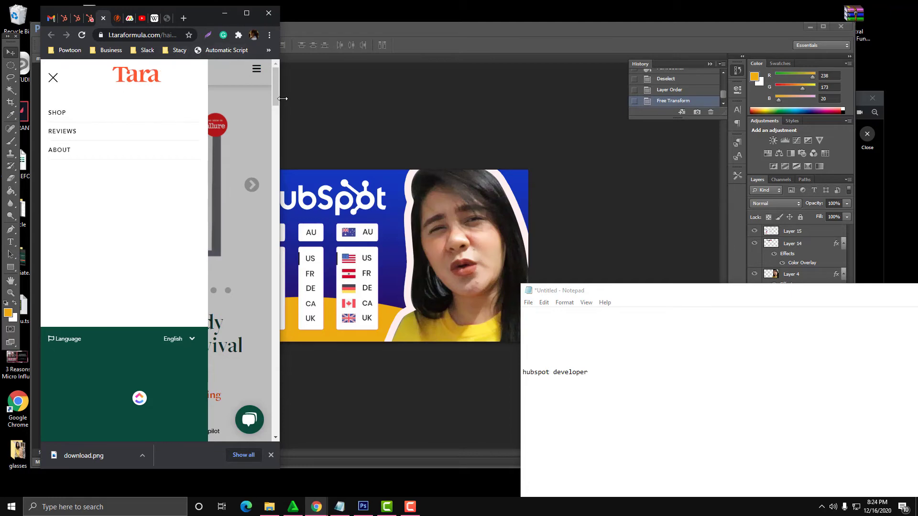
{"action": "left_click_drag", "start_coordinate": [280, 99], "coordinate": [363, 98]}
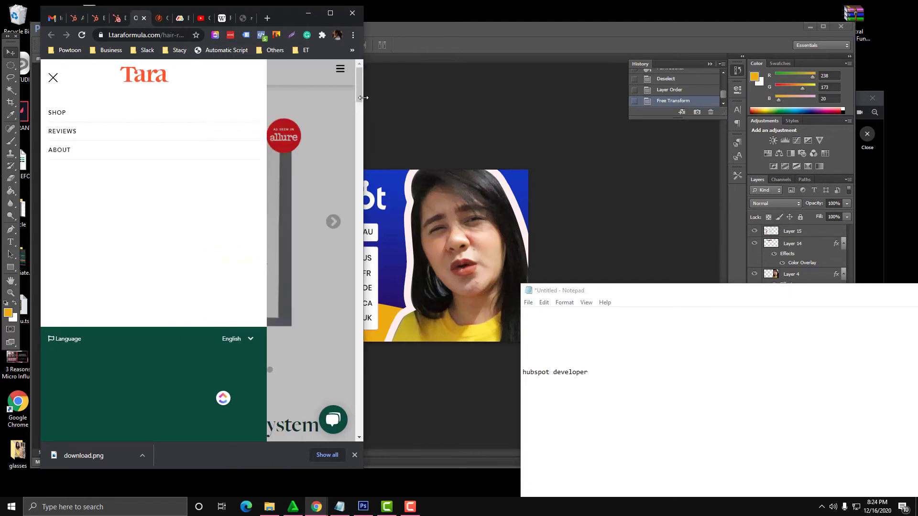
- Return to the Onepager Menu module in a maximized browser window and highlight the one-pager click handler in module.js
{"action": "left_click", "coordinate": [330, 19]}
{"action": "left_click", "coordinate": [292, 7]}
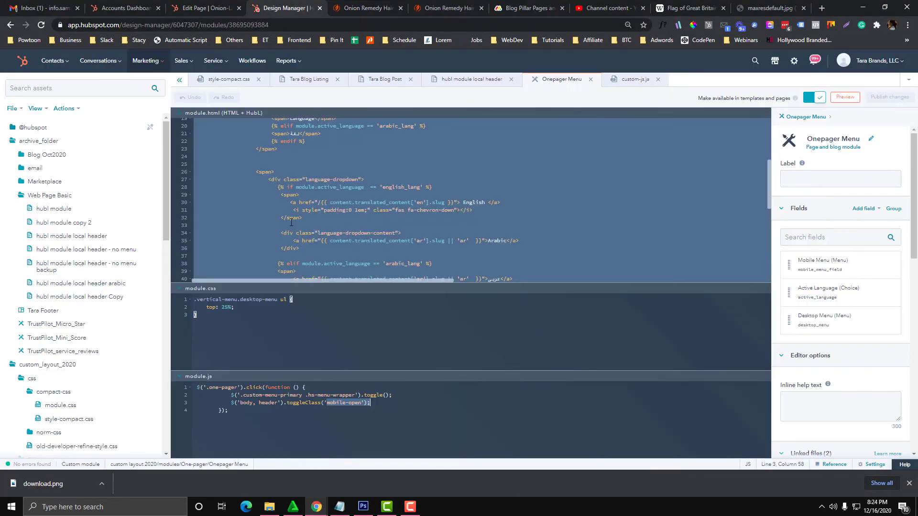
{"action": "left_click", "coordinate": [288, 396]}
{"action": "left_click_drag", "start_coordinate": [219, 388], "coordinate": [237, 388]}
{"action": "left_click", "coordinate": [238, 387]}
- Close the mobile menu on the live hair-root-revival page and reload the page
{"action": "left_click", "coordinate": [366, 4]}
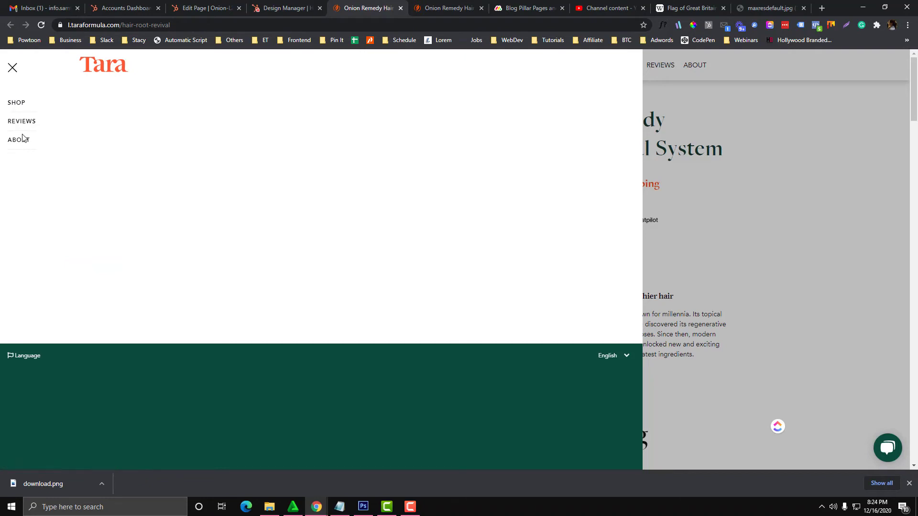
{"action": "left_click", "coordinate": [15, 66]}
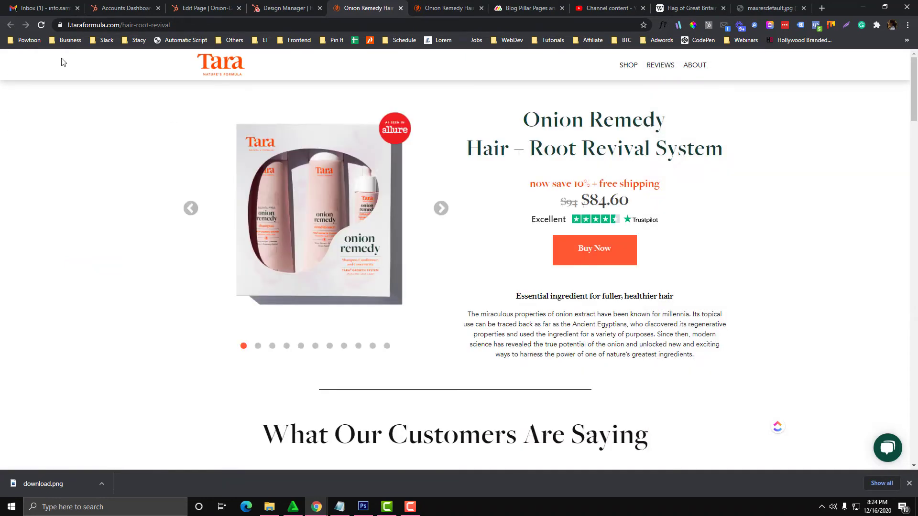
{"action": "left_click", "coordinate": [41, 25]}
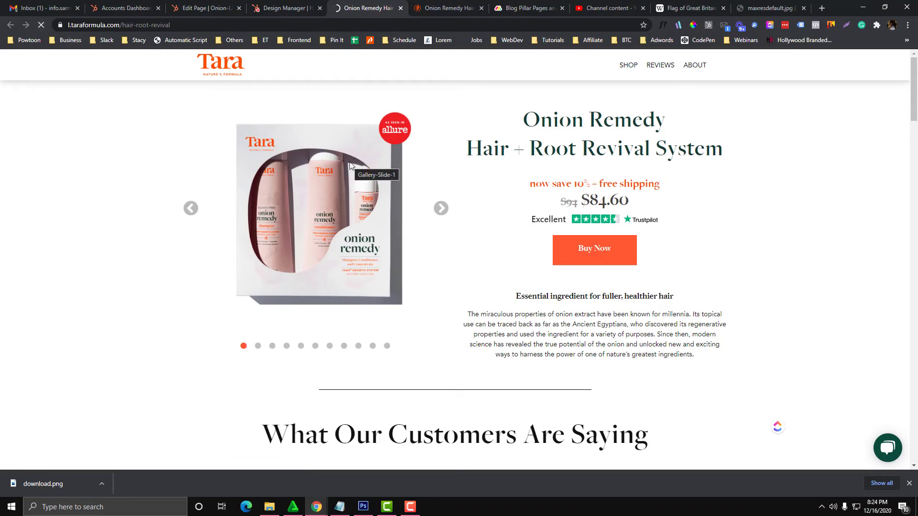
- Open the mobile LP Menu for editing from the Onion-L2-Global page editor and point out the one-pager class in the Shop and Reviews labels
{"action": "left_click", "coordinate": [280, 2]}
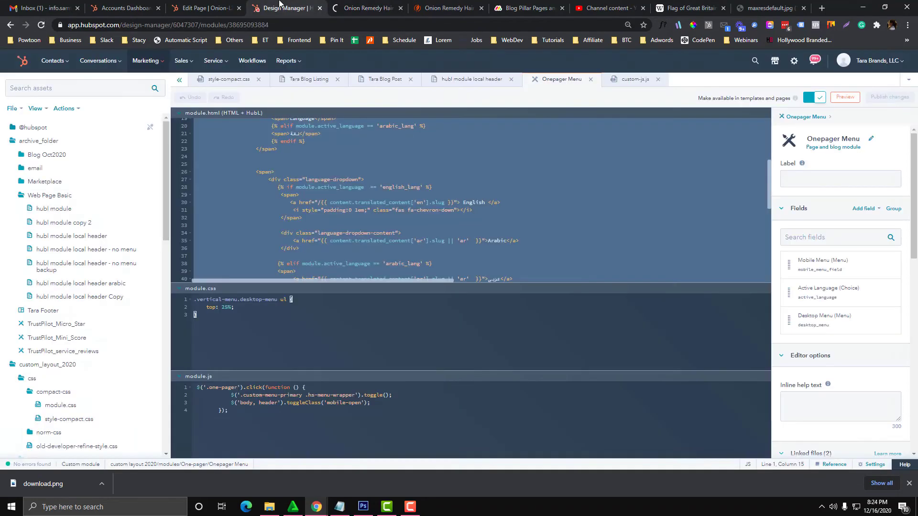
{"action": "left_click_drag", "start_coordinate": [196, 3], "coordinate": [287, 5]}
{"action": "left_click", "coordinate": [109, 223]}
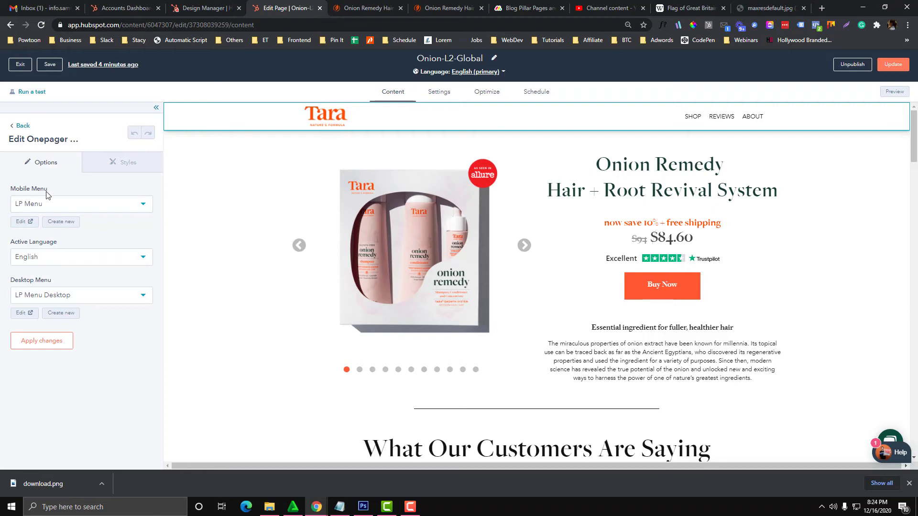
{"action": "left_click", "coordinate": [21, 222]}
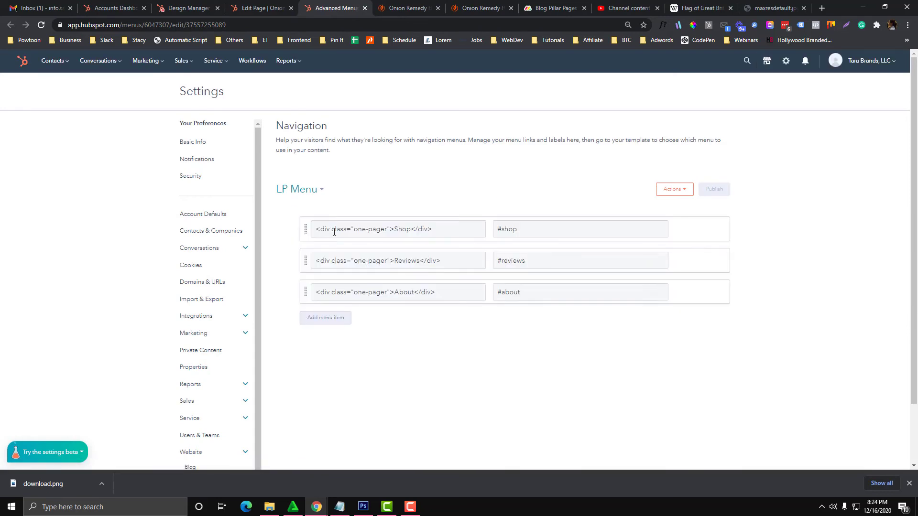
{"action": "left_click", "coordinate": [358, 230]}
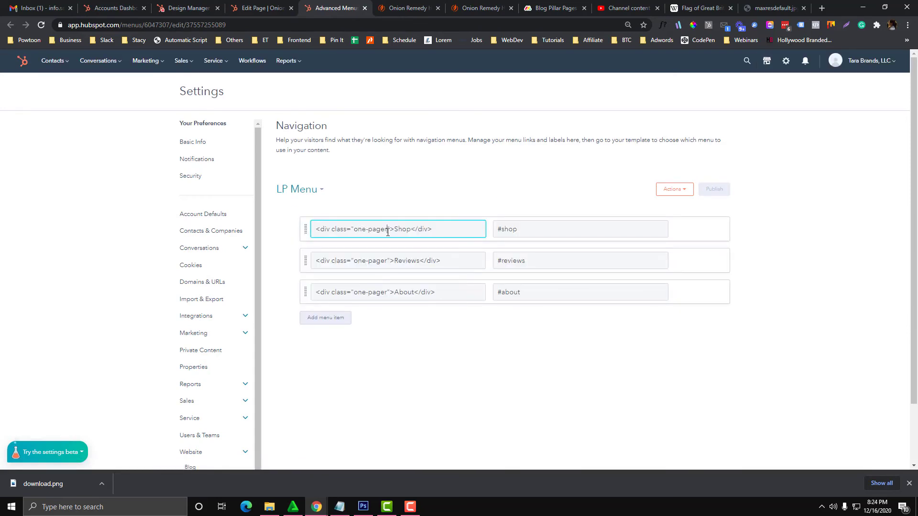
{"action": "left_click", "coordinate": [377, 262]}
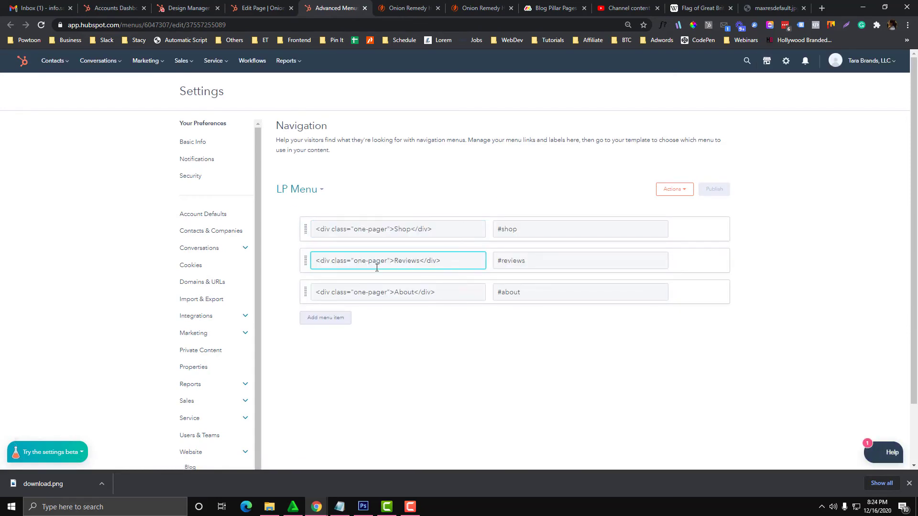
- Remove class="one-pager" from the Shop item's div in the LP Menu and publish the menu
{"action": "left_click", "coordinate": [402, 7]}
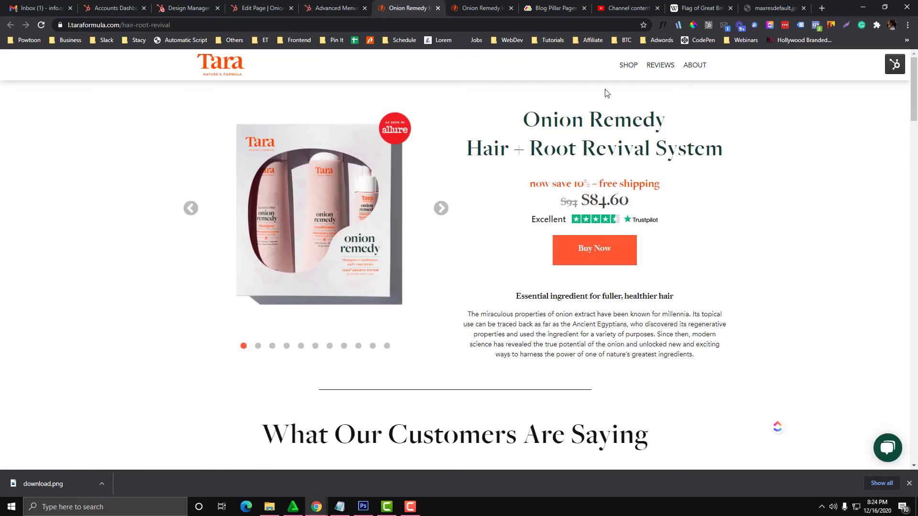
{"action": "left_click", "coordinate": [884, 6]}
{"action": "left_click", "coordinate": [337, 13]}
{"action": "left_click", "coordinate": [337, 7]}
{"action": "left_click_drag", "start_coordinate": [387, 230], "coordinate": [330, 229]}
{"action": "key", "text": "BackSpace"}
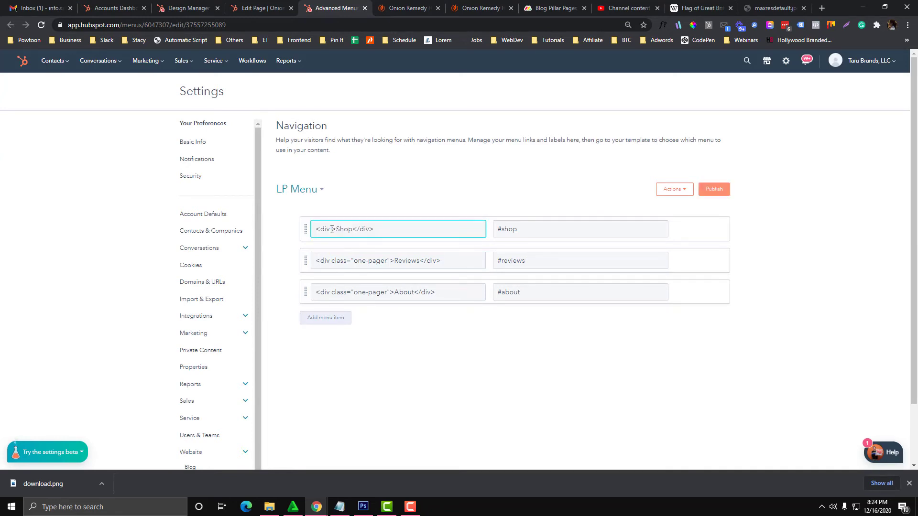
{"action": "key", "text": "BackSpace"}
{"action": "left_click", "coordinate": [713, 189]}
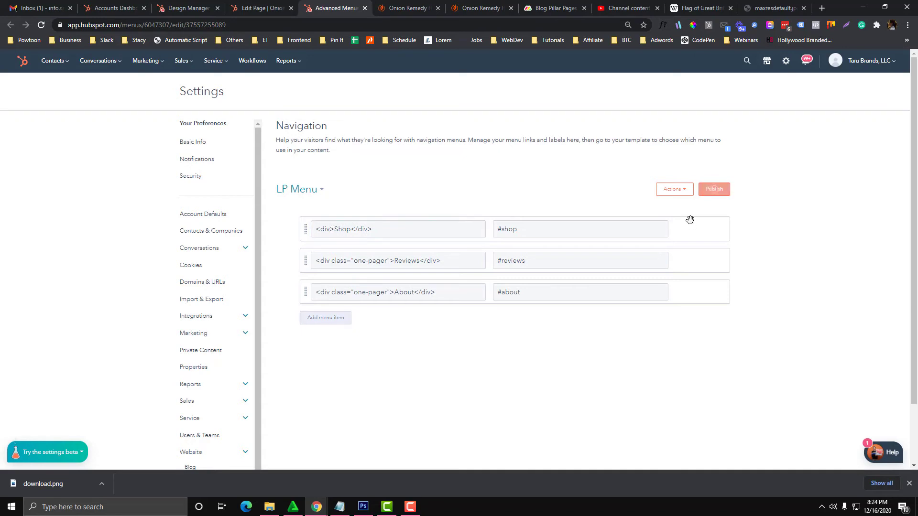
- Reload the live hair-root-revival page in a narrower browser window and hide the HubSpot Tools menu covering its header
{"action": "left_click", "coordinate": [408, 8]}
{"action": "left_click", "coordinate": [398, 25]}
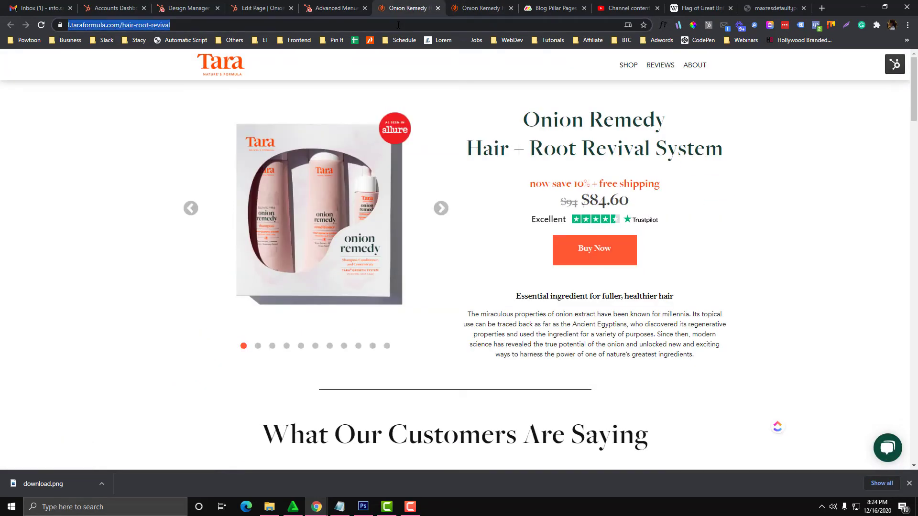
{"action": "key", "text": "Return"}
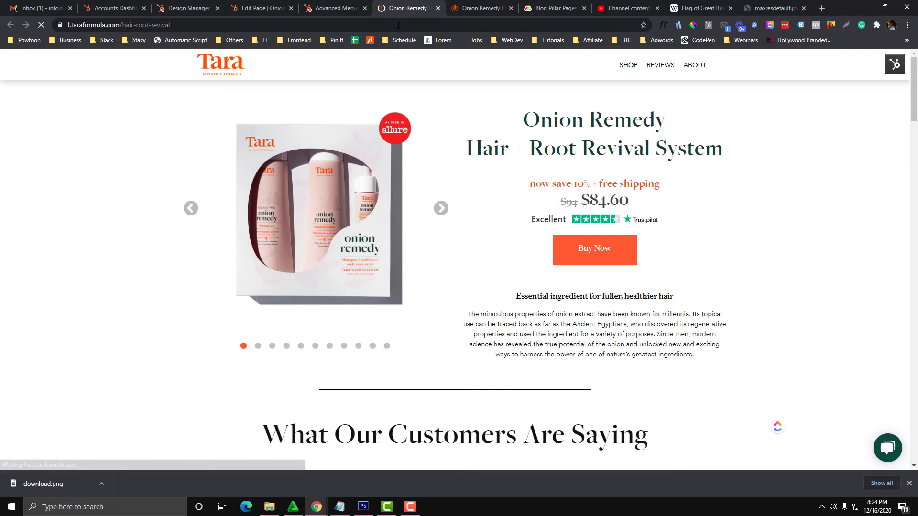
{"action": "left_click", "coordinate": [885, 7]}
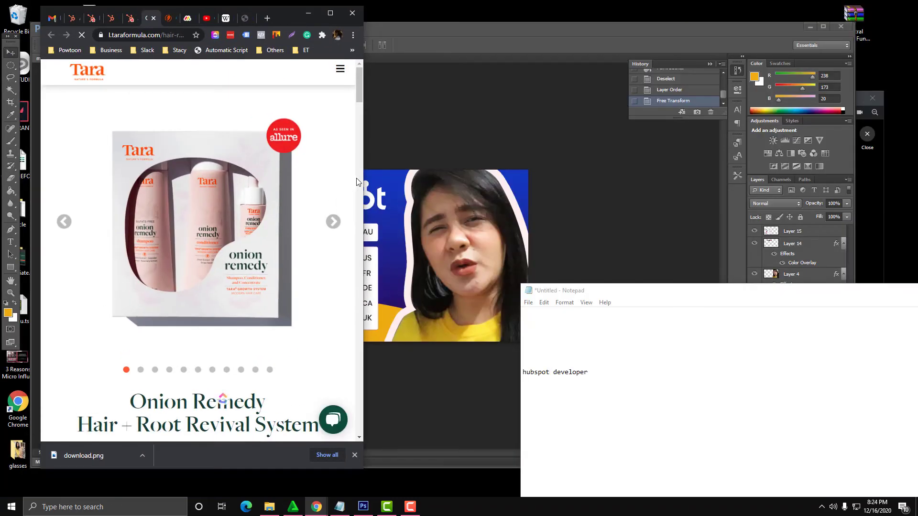
{"action": "left_click_drag", "start_coordinate": [362, 183], "coordinate": [318, 182]}
{"action": "mouse_move", "coordinate": [292, 86]}
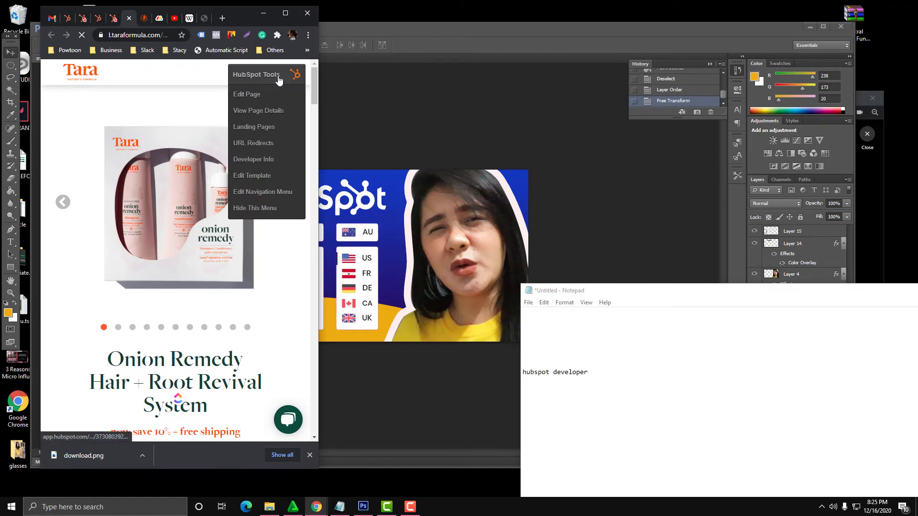
{"action": "left_click", "coordinate": [254, 208]}
- Test opening and closing the live page's mobile menu, and use its Reviews link to jump down the page
{"action": "left_click", "coordinate": [295, 68]}
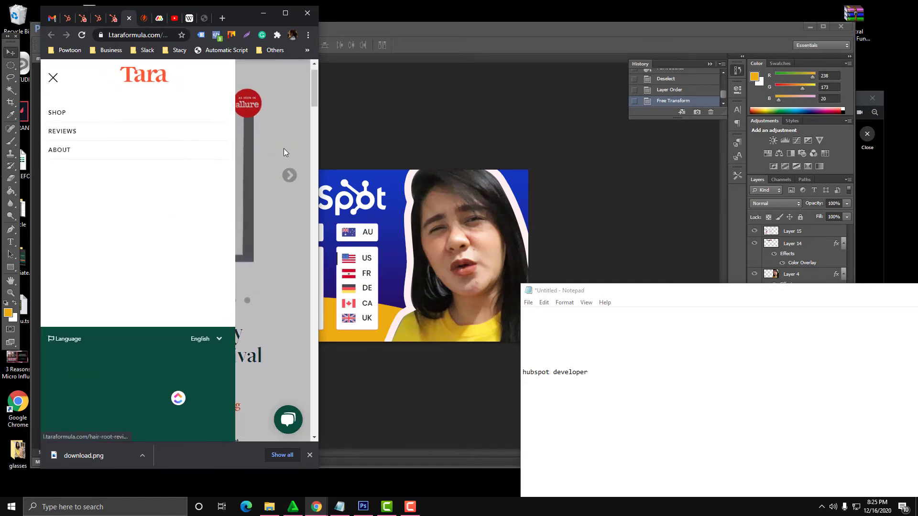
{"action": "left_click", "coordinate": [53, 78]}
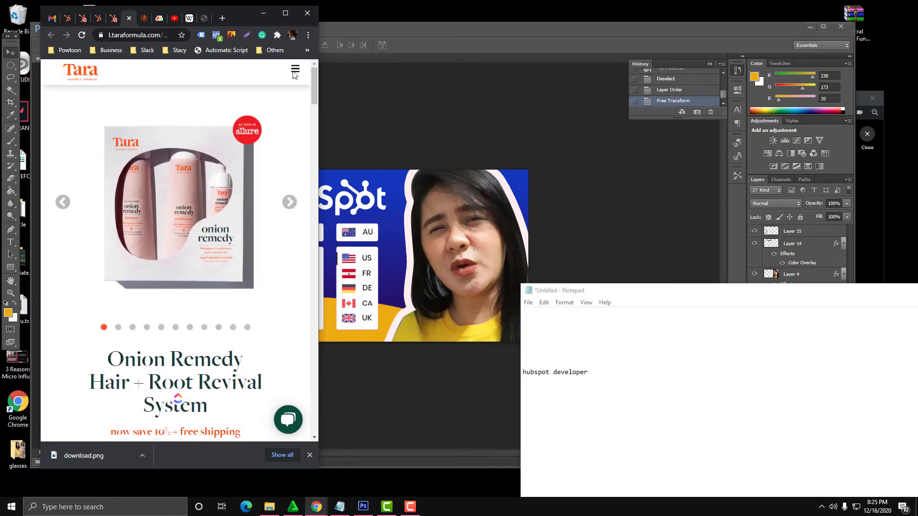
{"action": "left_click", "coordinate": [294, 68]}
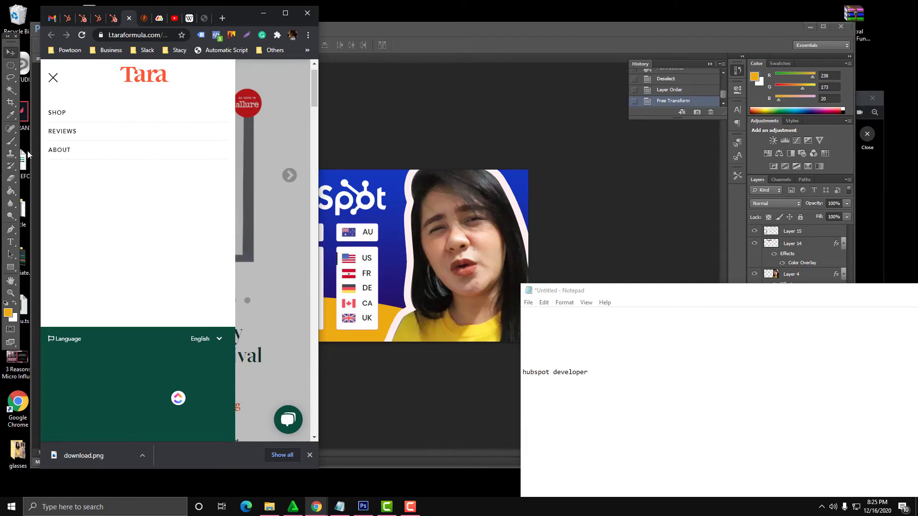
{"action": "left_click", "coordinate": [71, 133]}
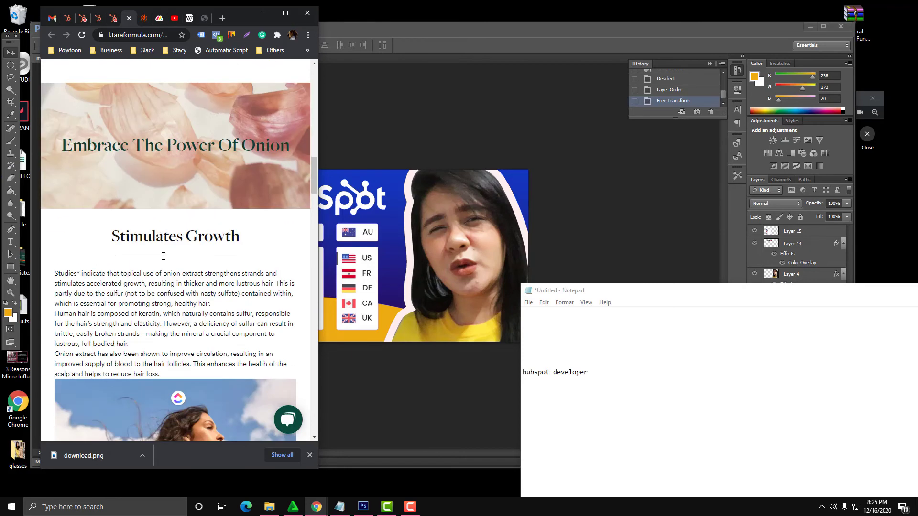
- Undo the removal of class="one-pager" from the Shop item's div in the LP Menu and republish the menu
{"action": "left_click", "coordinate": [286, 13]}
{"action": "left_click", "coordinate": [336, 8]}
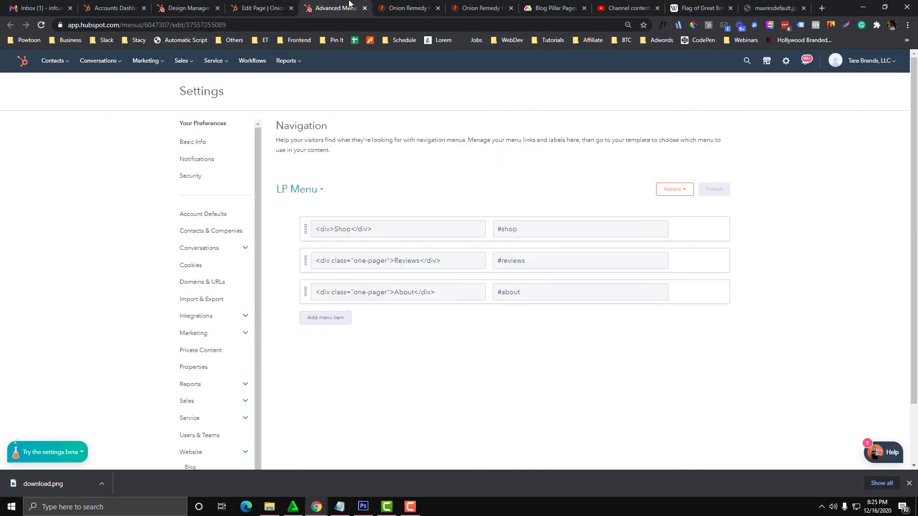
{"action": "left_click", "coordinate": [339, 230]}
{"action": "key", "text": "ctrl+z"}
{"action": "key", "text": "ctrl+z"}
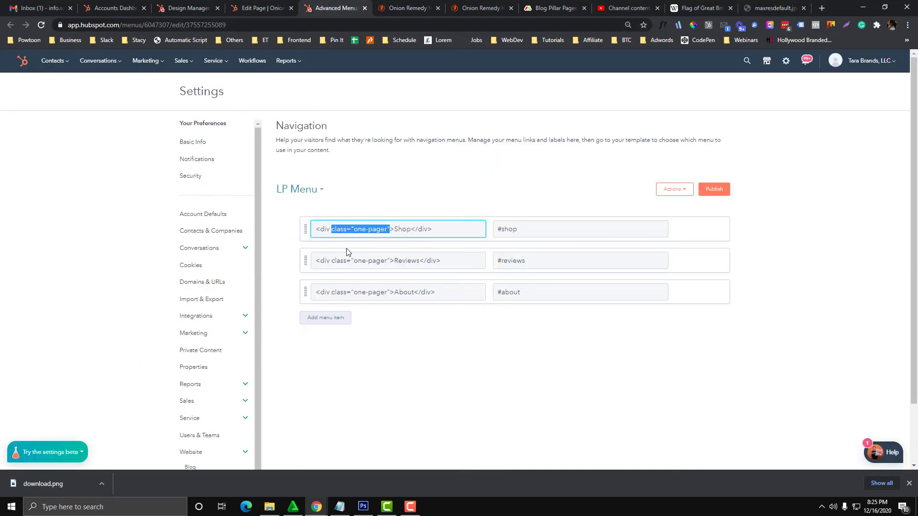
{"action": "left_click", "coordinate": [714, 188]}
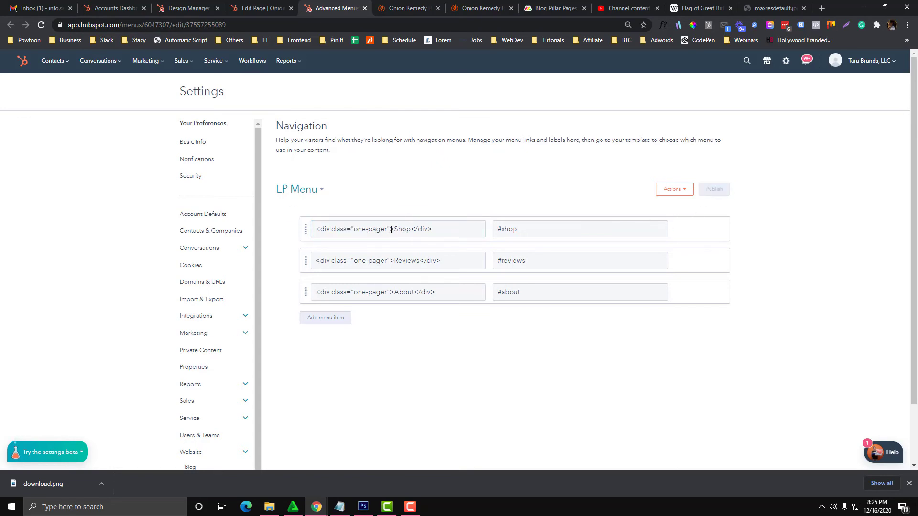
- Reload the live page in the maximized window and highlight the .hs-menu-wrapper selector in the Onepager Menu's module.js
{"action": "left_click", "coordinate": [406, 8]}
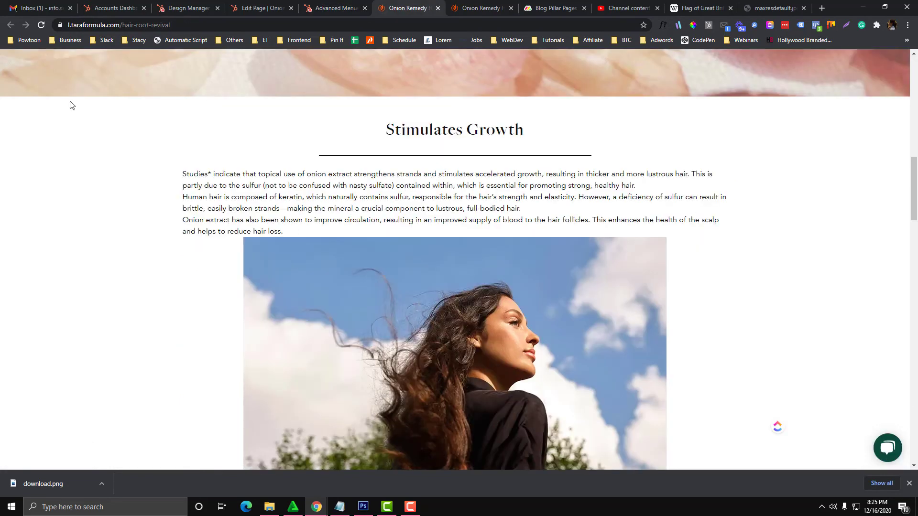
{"action": "left_click", "coordinate": [42, 25]}
{"action": "left_click", "coordinate": [336, 4]}
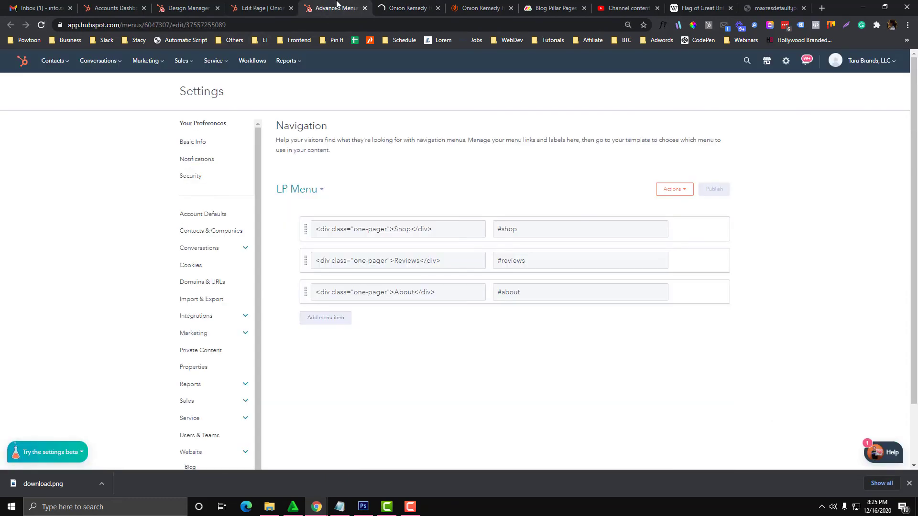
{"action": "left_click", "coordinate": [278, 5]}
{"action": "left_click", "coordinate": [206, 4]}
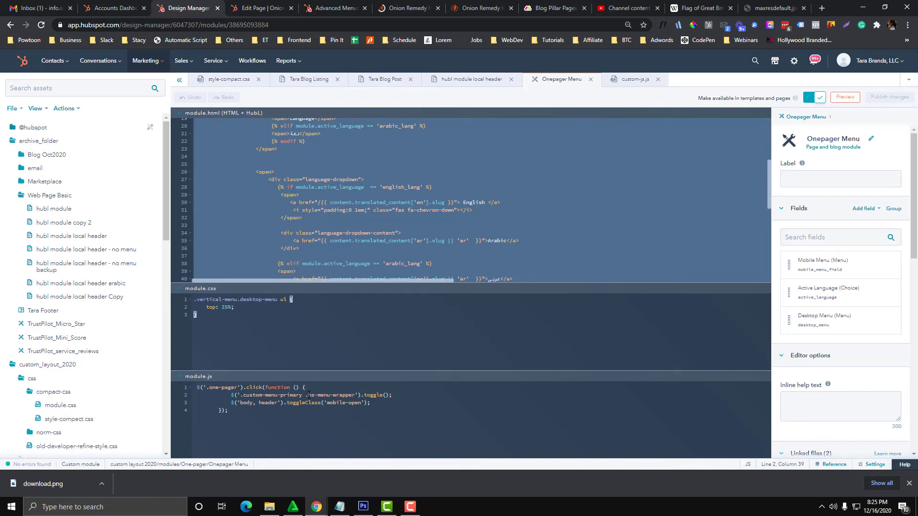
{"action": "left_click_drag", "start_coordinate": [309, 394], "coordinate": [363, 395]}
- Check the live page again and highlight the header toggleClass('mobile-open') code in the Onepager Menu's module.js
{"action": "left_click", "coordinate": [402, 6]}
{"action": "left_click", "coordinate": [235, 7]}
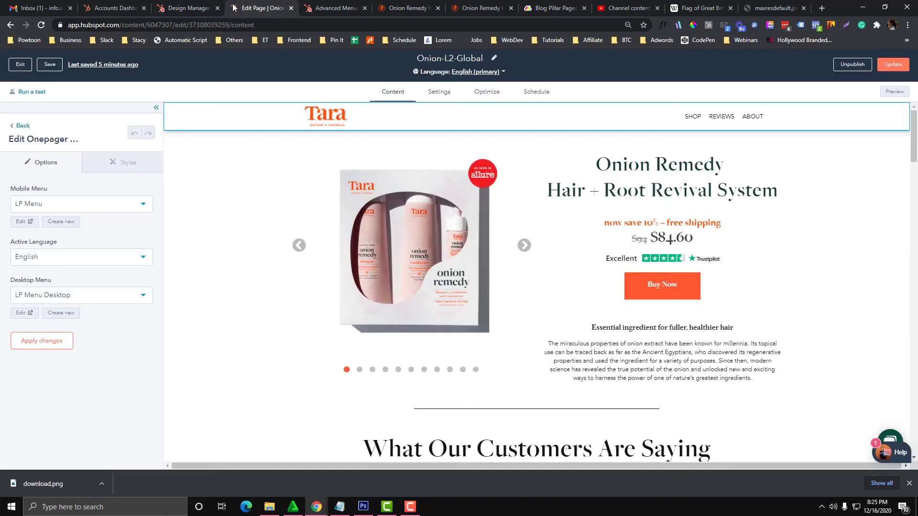
{"action": "left_click", "coordinate": [197, 4]}
{"action": "left_click_drag", "start_coordinate": [257, 403], "coordinate": [327, 403]}
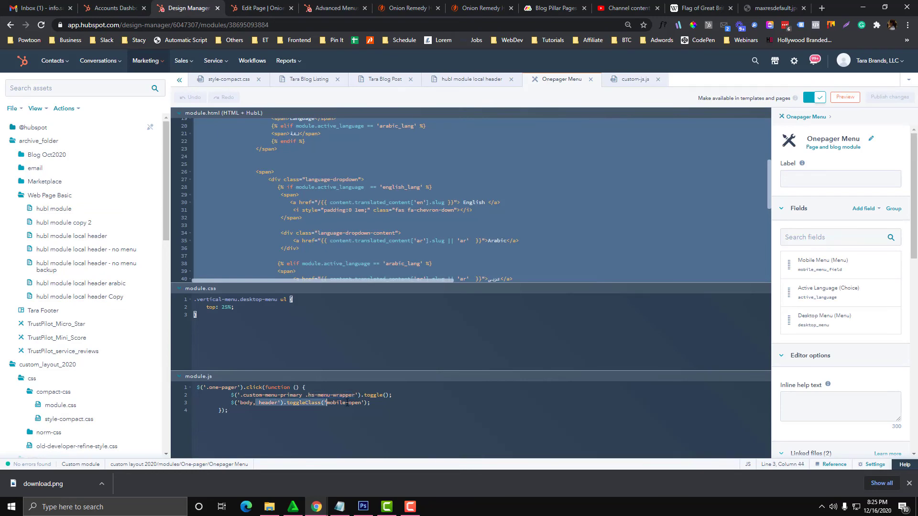
{"action": "left_click", "coordinate": [365, 403]}
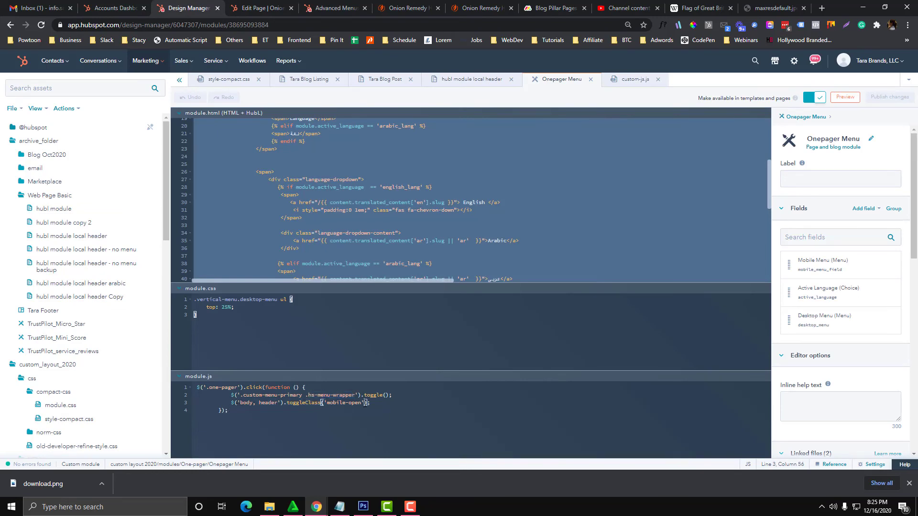
- Refresh the live hair-root-revival page, show its header in the narrow mobile-width window, and hide the HubSpot Tools menu again
{"action": "left_click", "coordinate": [400, 6]}
{"action": "left_click", "coordinate": [230, 5]}
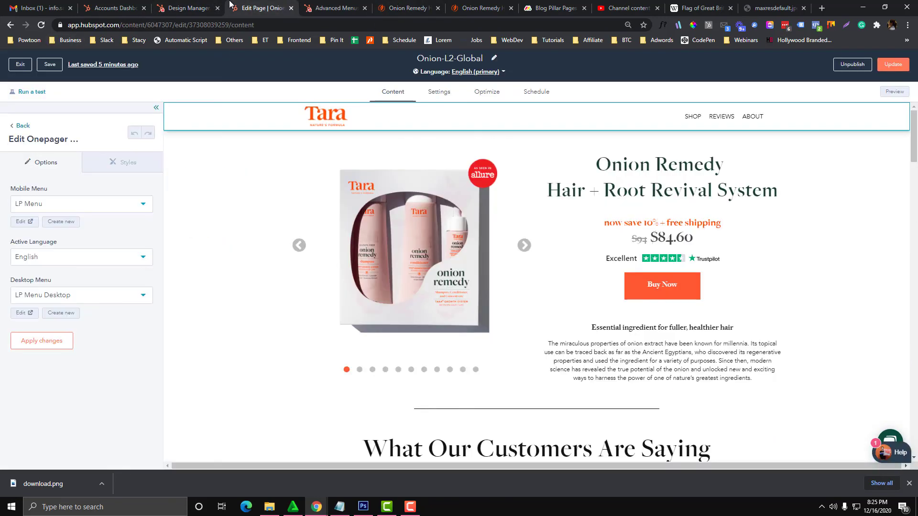
{"action": "left_click", "coordinate": [188, 6]}
{"action": "left_click", "coordinate": [400, 7]}
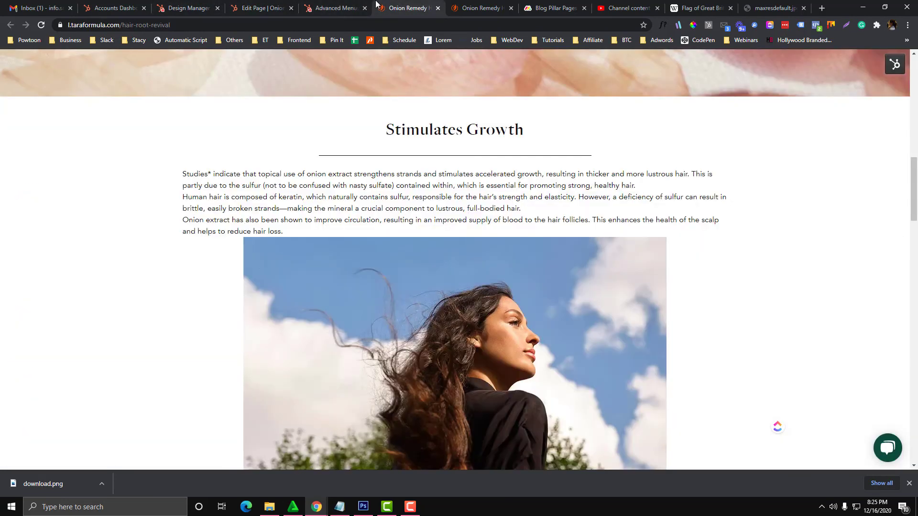
{"action": "left_click", "coordinate": [38, 25]}
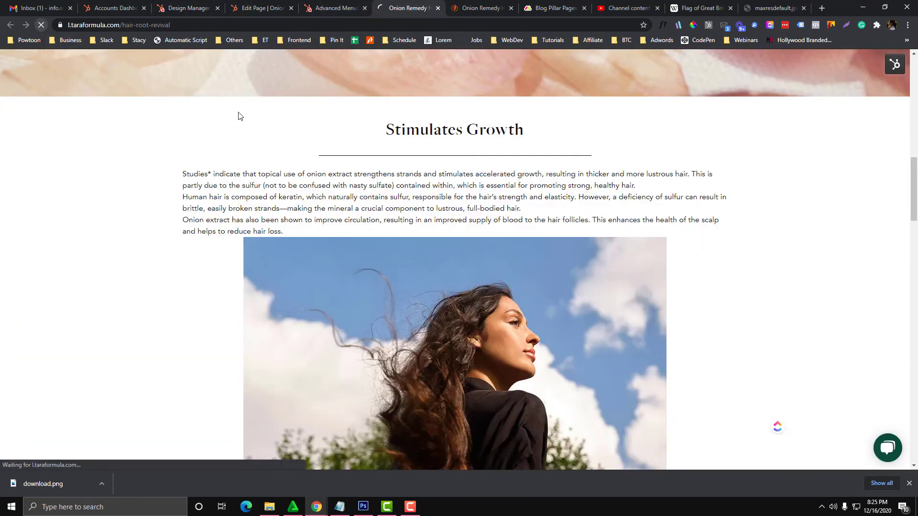
{"action": "left_click", "coordinate": [885, 7]}
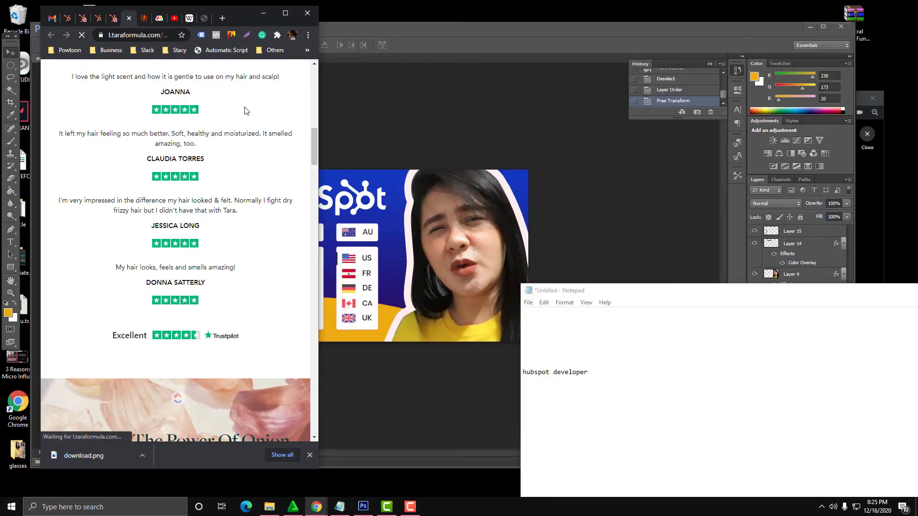
{"action": "left_click_drag", "start_coordinate": [315, 128], "coordinate": [314, 65]}
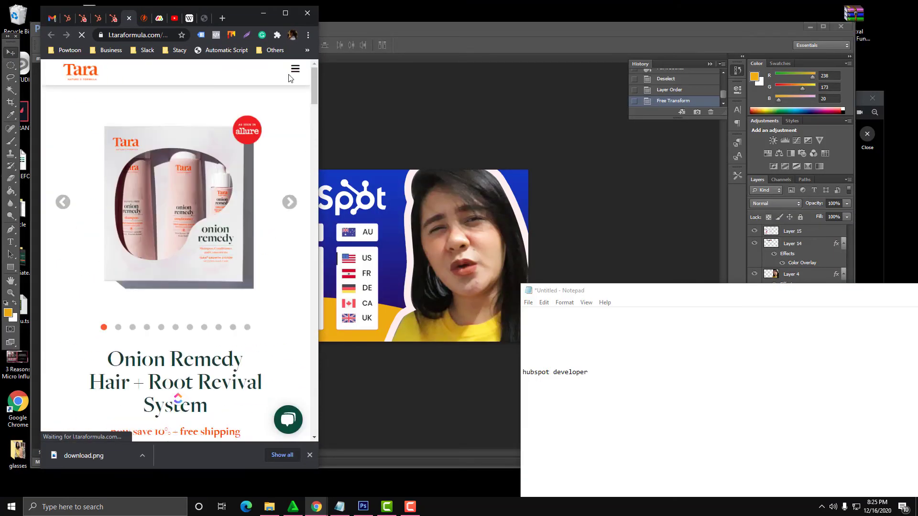
{"action": "mouse_move", "coordinate": [293, 73]}
{"action": "left_click", "coordinate": [255, 208]}
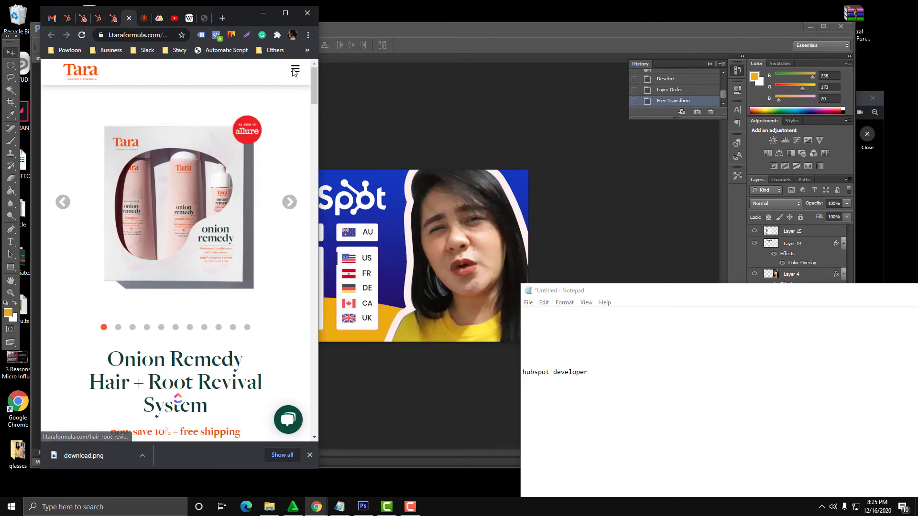
- Test the About, Shop and Reviews anchor links one after another from the mobile menu of the narrow live page
{"action": "left_click", "coordinate": [295, 69]}
{"action": "left_click", "coordinate": [58, 150]}
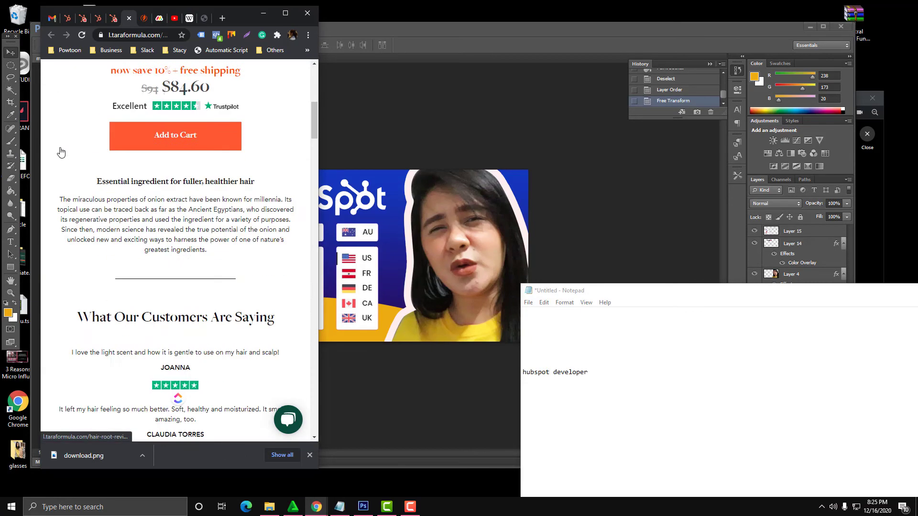
{"action": "scroll", "coordinate": [60, 151], "scroll_direction": "up", "scroll_amount": 20}
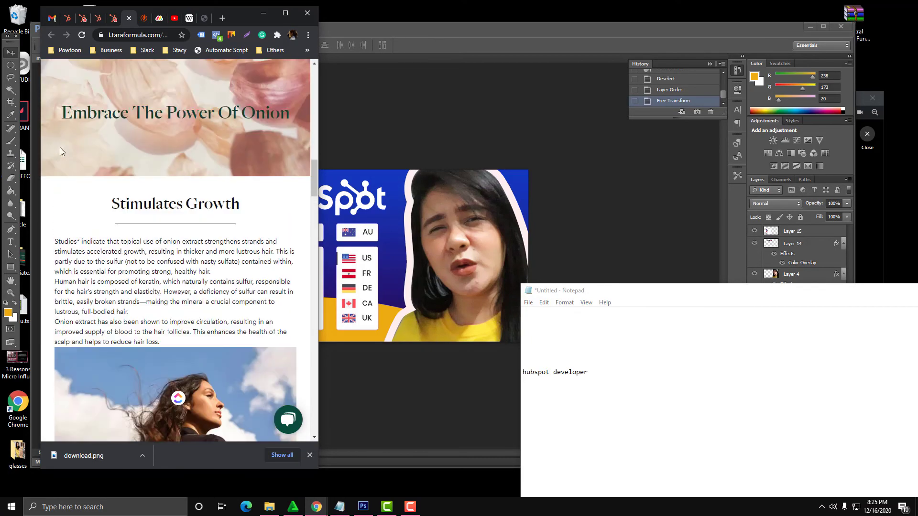
{"action": "left_click", "coordinate": [295, 69]}
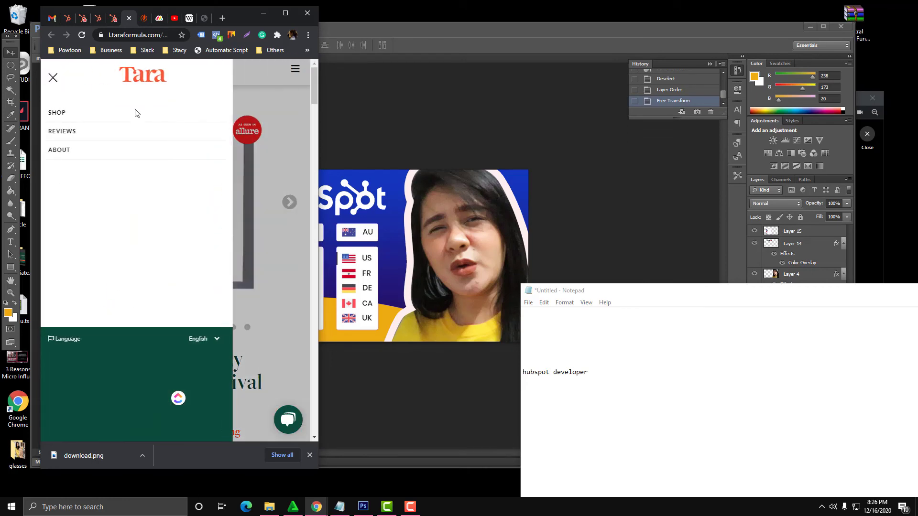
{"action": "left_click", "coordinate": [56, 113]}
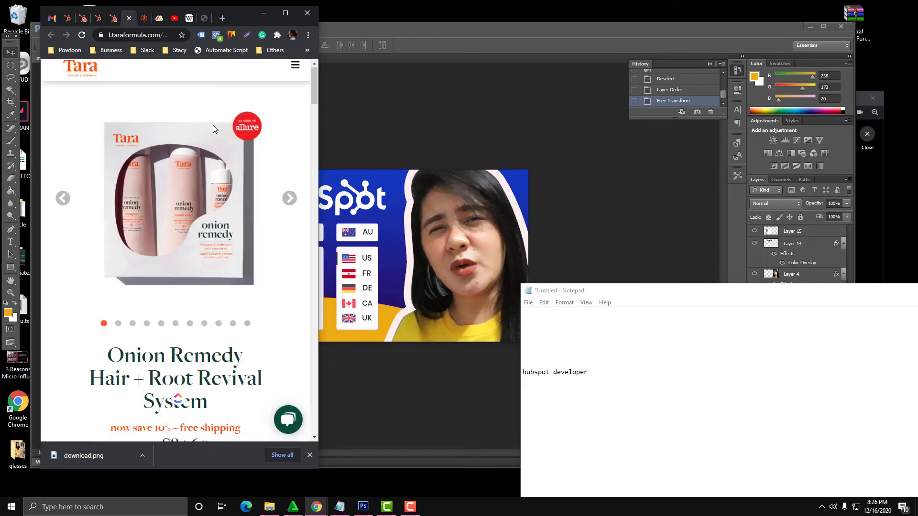
{"action": "left_click", "coordinate": [295, 67]}
{"action": "left_click", "coordinate": [62, 134]}
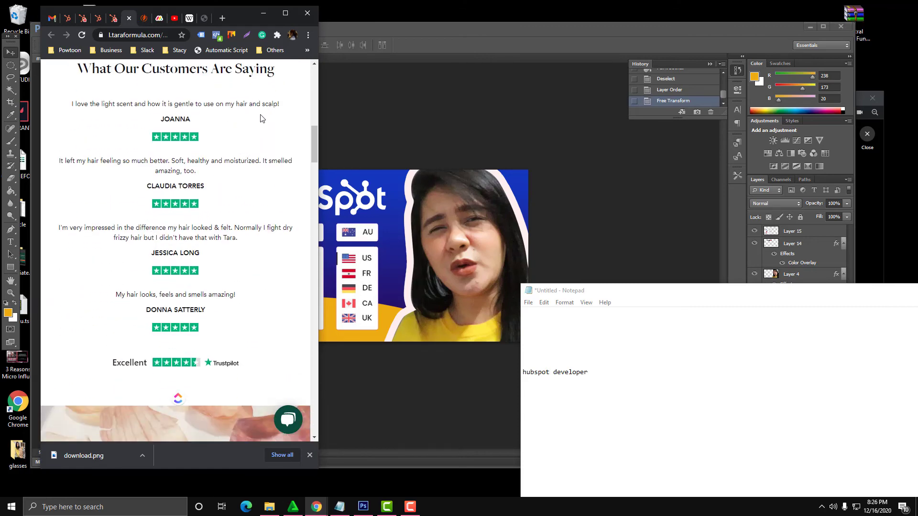
- Maximize the browser window and return to the Onepager Menu module in the Design Manager to view its language-switcher HTML
{"action": "left_click", "coordinate": [280, 16]}
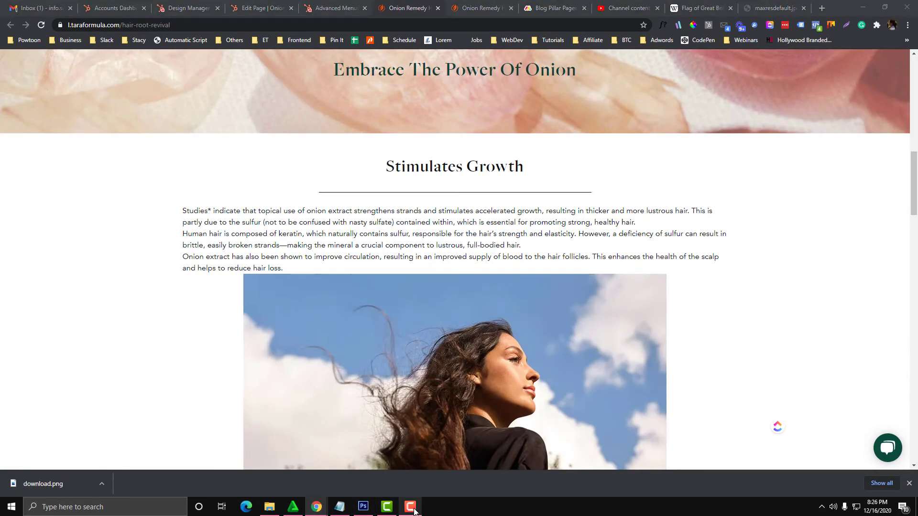
{"action": "left_click", "coordinate": [411, 507]}
{"action": "left_click", "coordinate": [413, 510]}
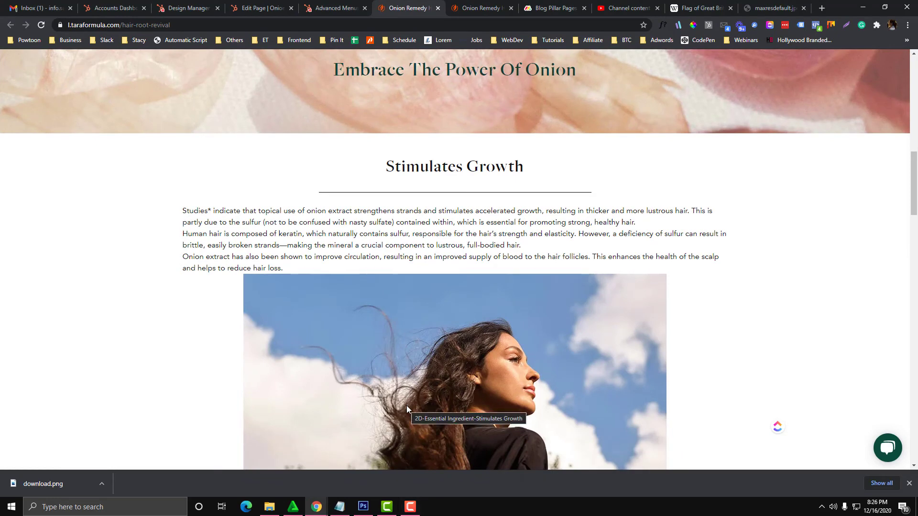
{"action": "left_click", "coordinate": [329, 6]}
{"action": "left_click", "coordinate": [266, 4]}
{"action": "left_click", "coordinate": [186, 6]}
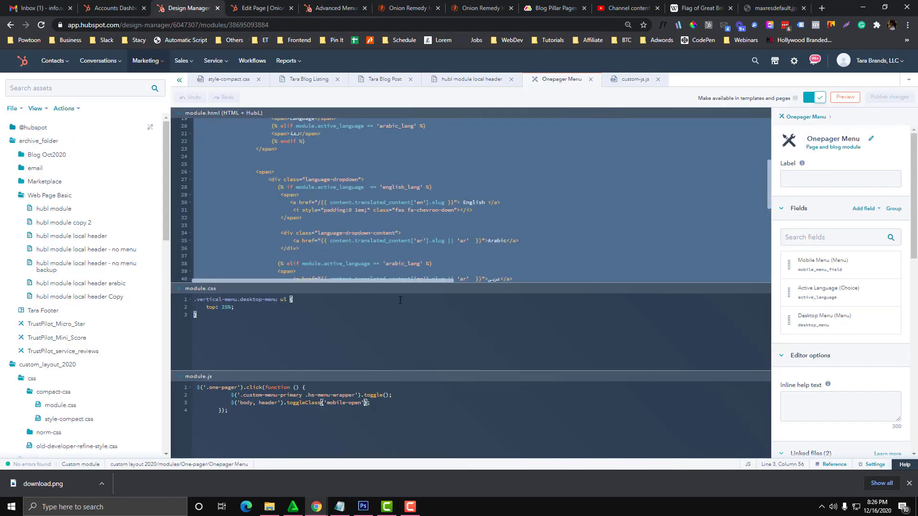
{"action": "left_click", "coordinate": [390, 171]}
{"action": "scroll", "coordinate": [390, 171], "scroll_direction": "up", "scroll_amount": 2}
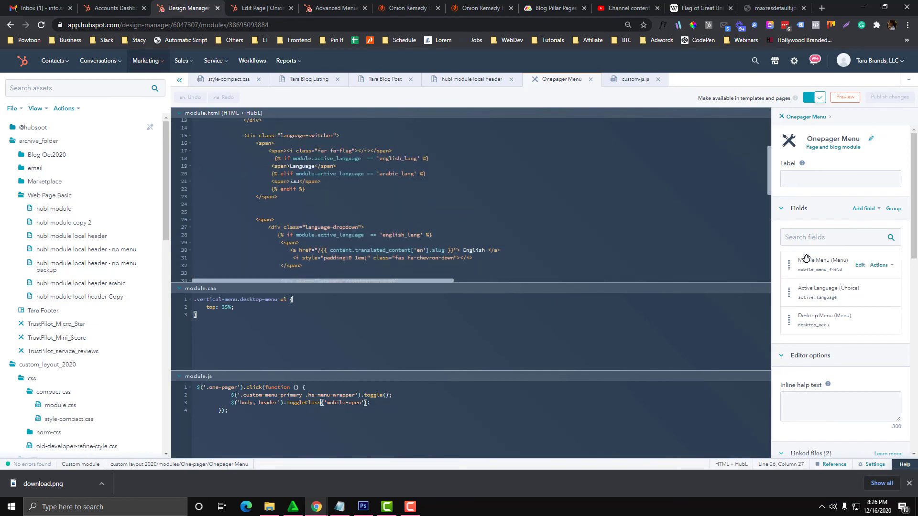